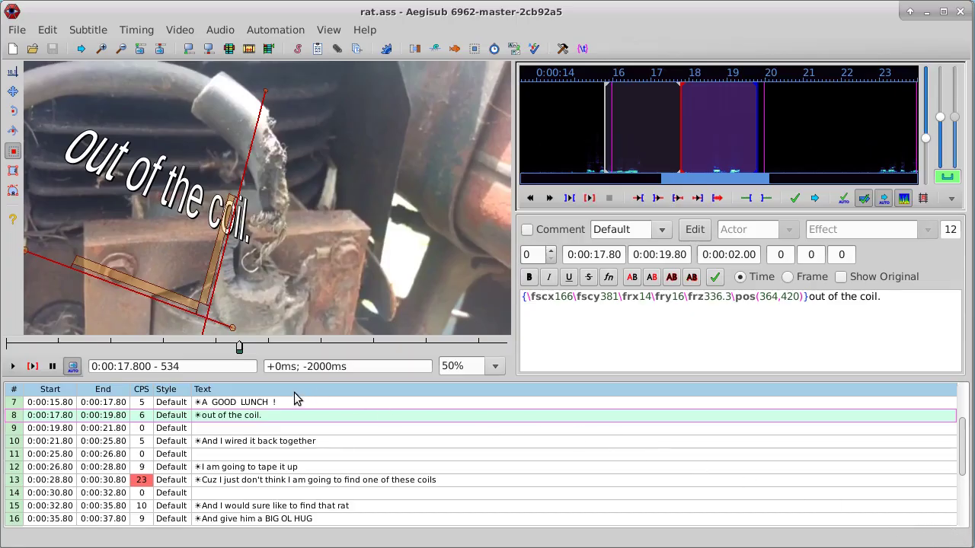
# Move from the 'A GOOD LUNCH !' line back to line 1, 'I will flip around there and show you damage a'.
pyautogui.click(245, 402)
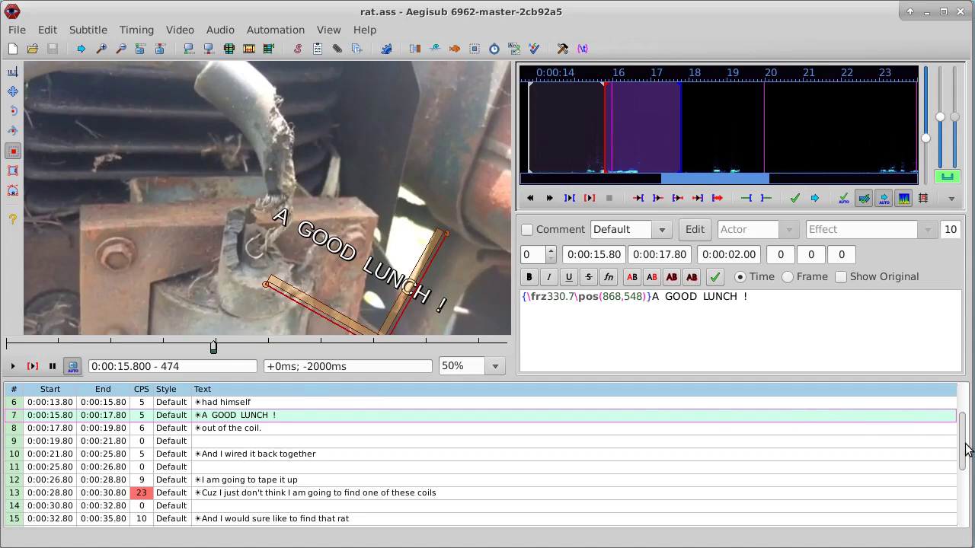
pyautogui.scroll(-4, 966, 449)
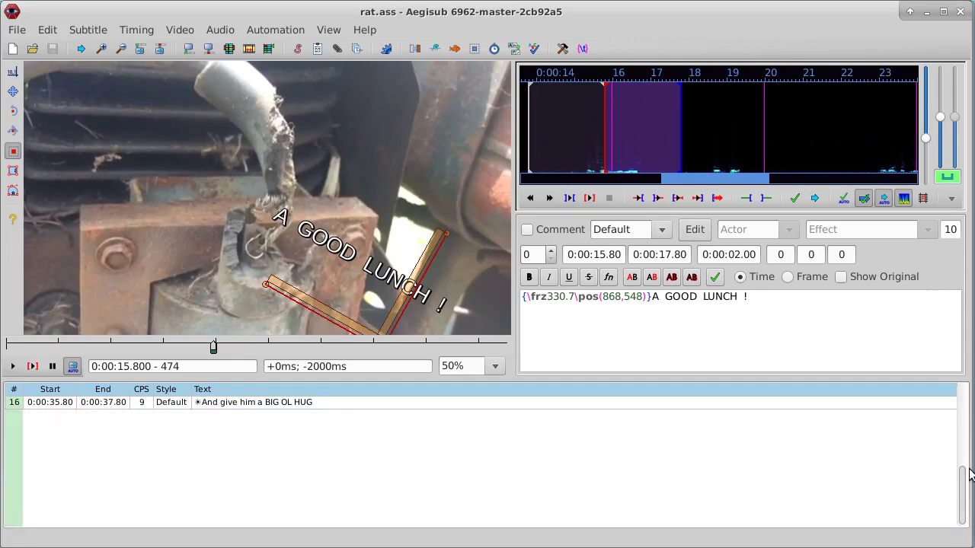
pyautogui.press('Home')
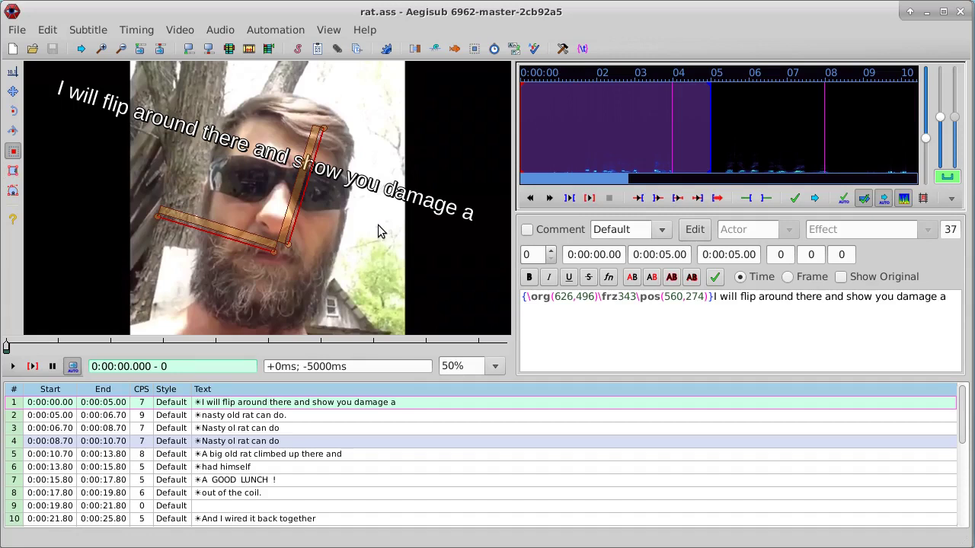
# Move the opening subtitle to \pos(600,260) and rotate it to \frz346.4.
pyautogui.press('s')
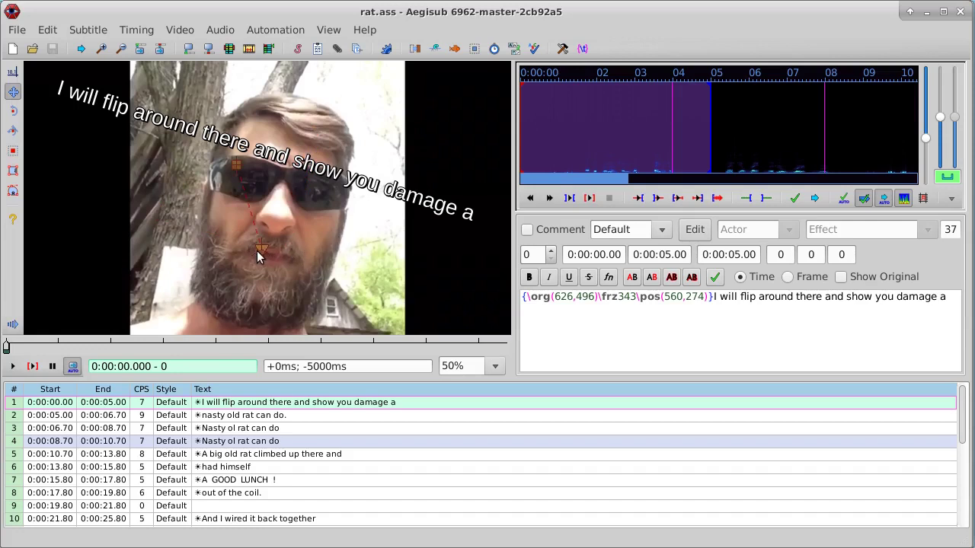
pyautogui.moveTo(236, 168)
pyautogui.mouseDown()
pyautogui.moveTo(251, 221)
pyautogui.moveTo(287, 193)
pyautogui.moveTo(252, 161)
pyautogui.mouseUp()
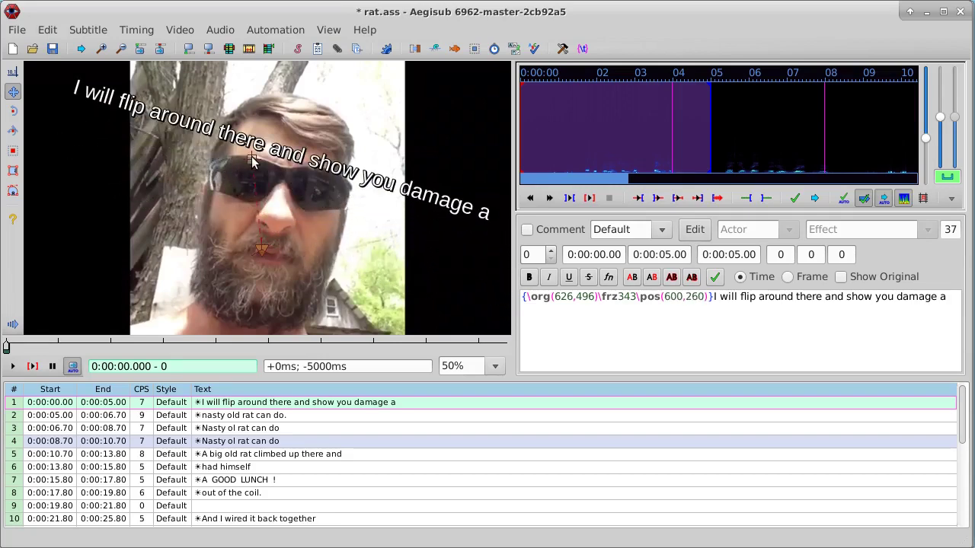
pyautogui.click(13, 112)
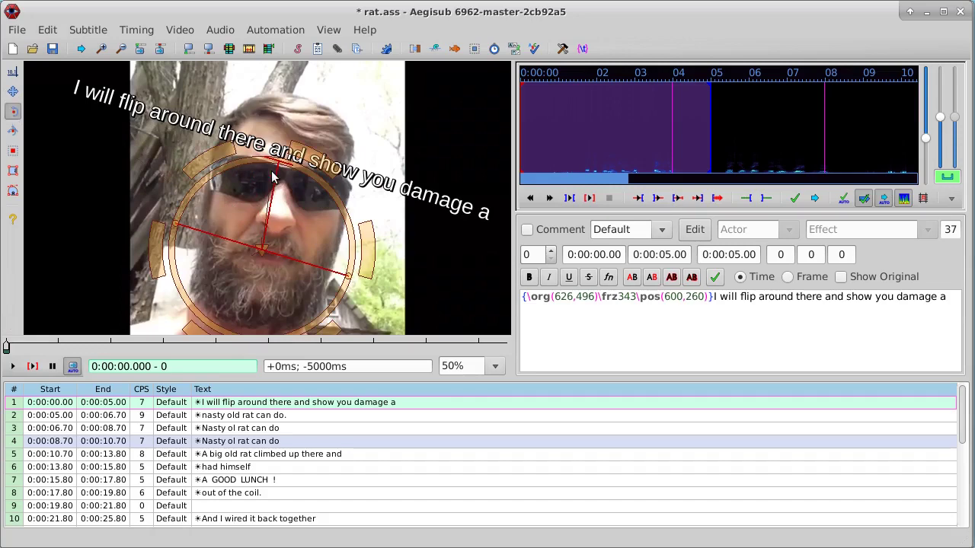
pyautogui.moveTo(271, 172)
pyautogui.mouseDown()
pyautogui.moveTo(240, 162)
pyautogui.moveTo(206, 171)
pyautogui.moveTo(267, 166)
pyautogui.moveTo(282, 182)
pyautogui.moveTo(266, 174)
pyautogui.mouseUp()
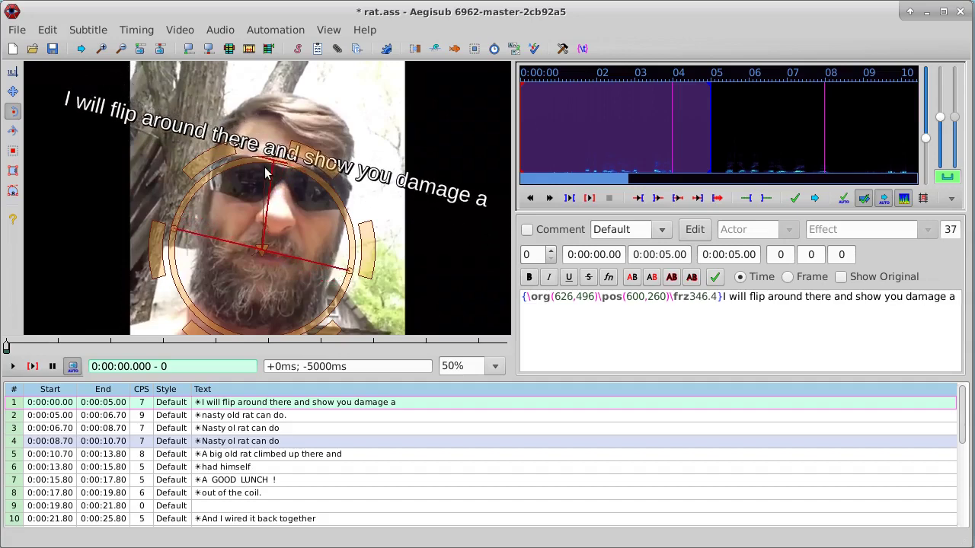
# Tilt the opening subtitle in 3D with \frx12\fry2.
pyautogui.click(13, 131)
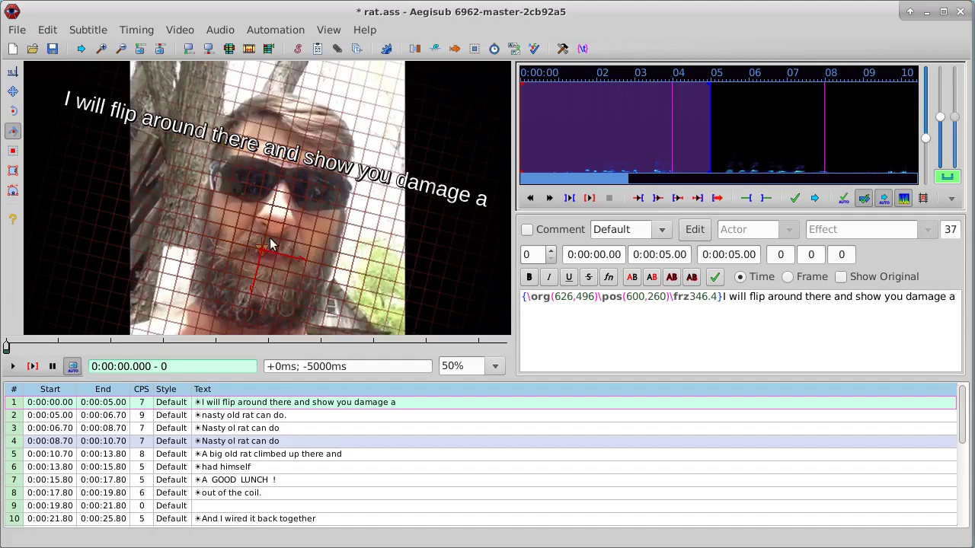
pyautogui.moveTo(270, 244)
pyautogui.mouseDown()
pyautogui.moveTo(284, 244)
pyautogui.moveTo(262, 239)
pyautogui.moveTo(271, 240)
pyautogui.mouseUp()
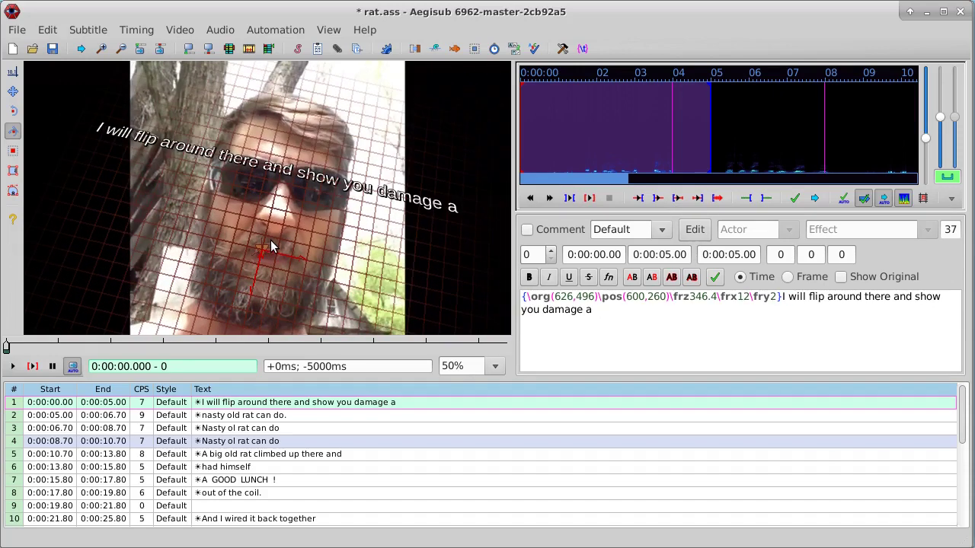
pyautogui.click(13, 151)
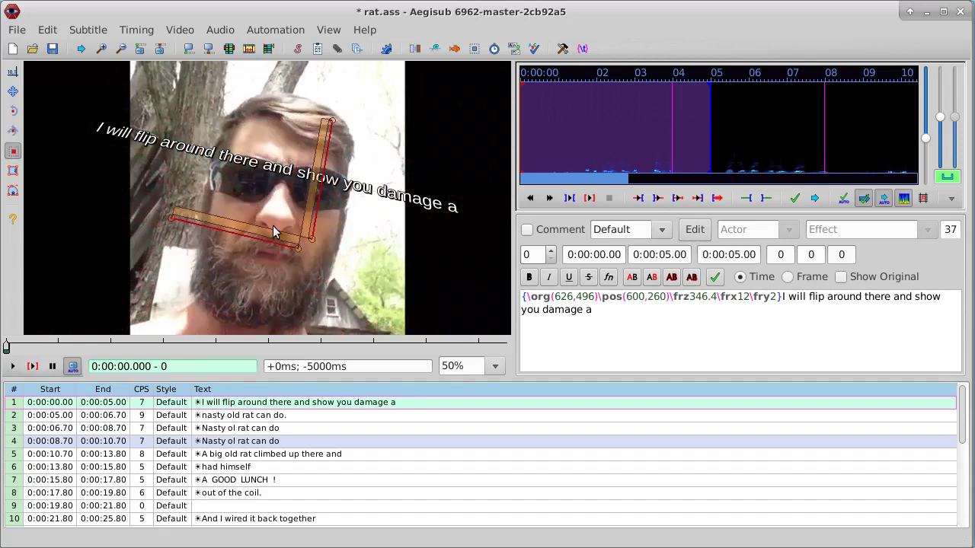
# Scale the opening subtitle to \fscx128\fscy80 so it wraps onto two lines.
pyautogui.moveTo(312, 240); pyautogui.dragTo(313, 261)
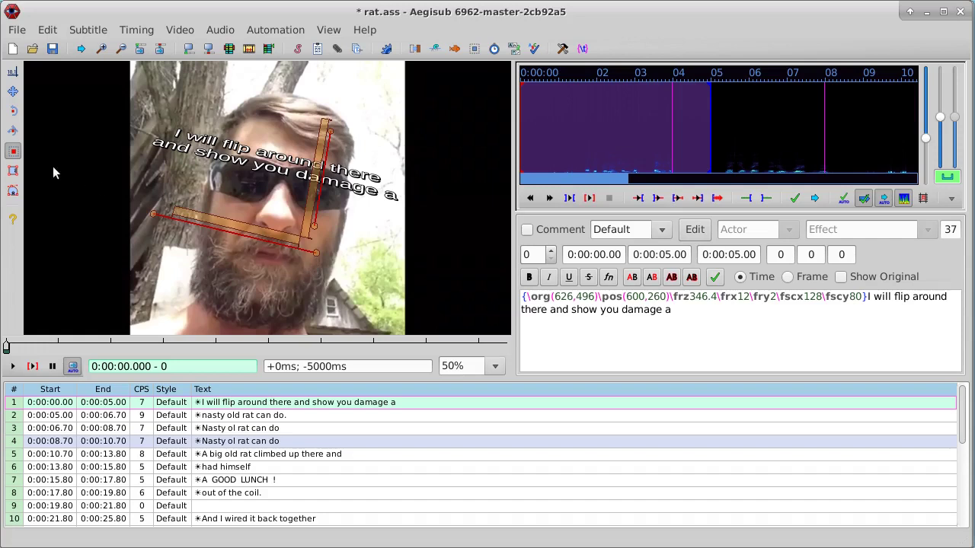
# Add a zero-size rectangular clip, \clip(666,296,666,296), to the opening subtitle.
pyautogui.click(13, 172)
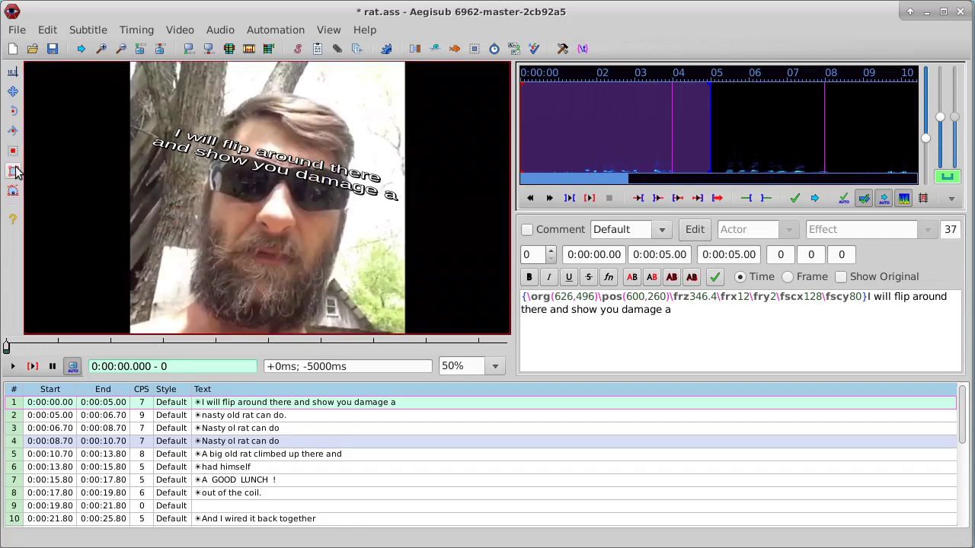
pyautogui.click(277, 176)
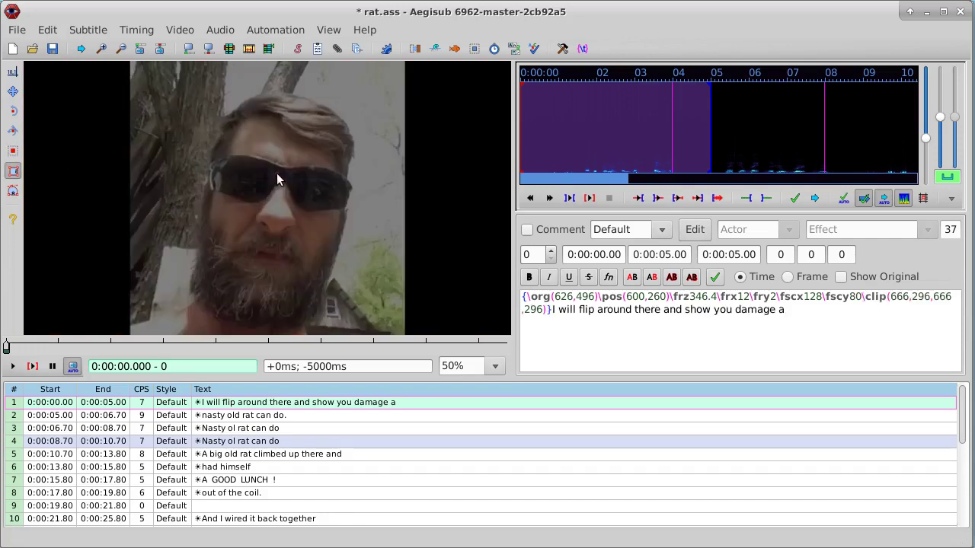
pyautogui.click(12, 152)
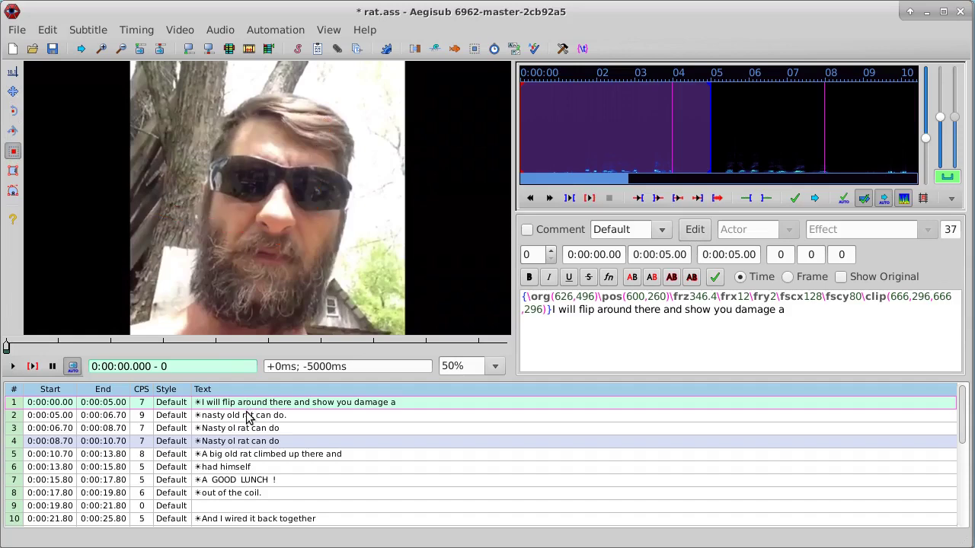
# Stretch line 2, 'nasty old rat can do.', tall and narrow, then move it up to \pos(648,540).
pyautogui.click(248, 415)
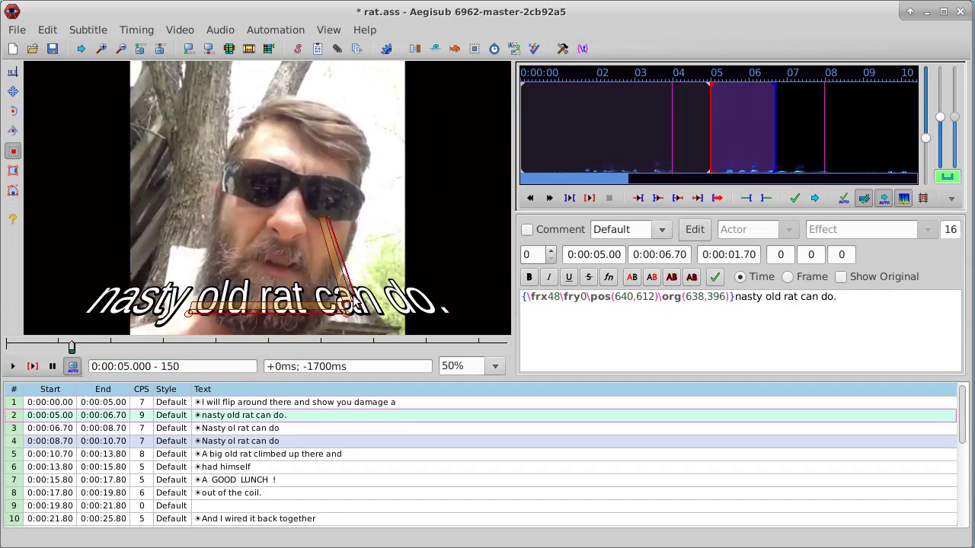
pyautogui.moveTo(356, 302); pyautogui.dragTo(341, 216)
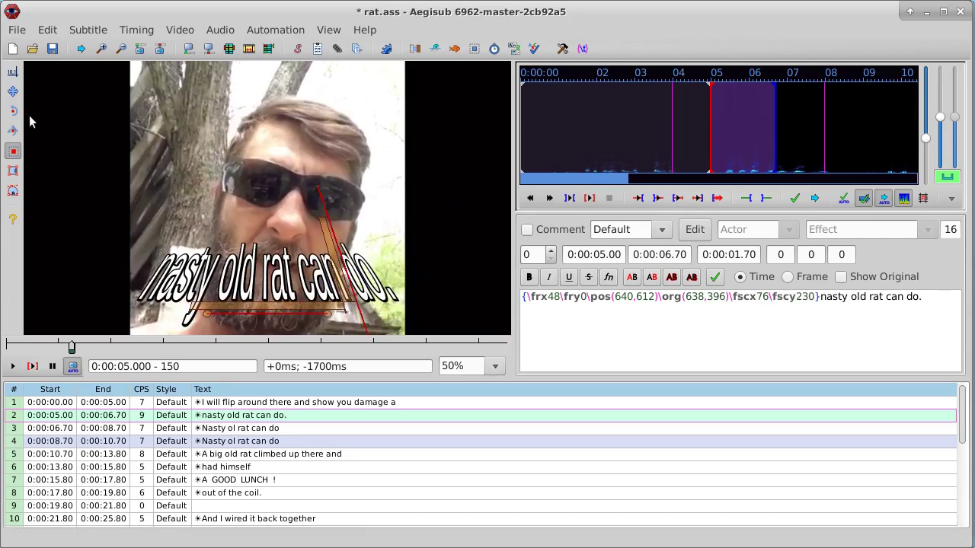
pyautogui.click(13, 92)
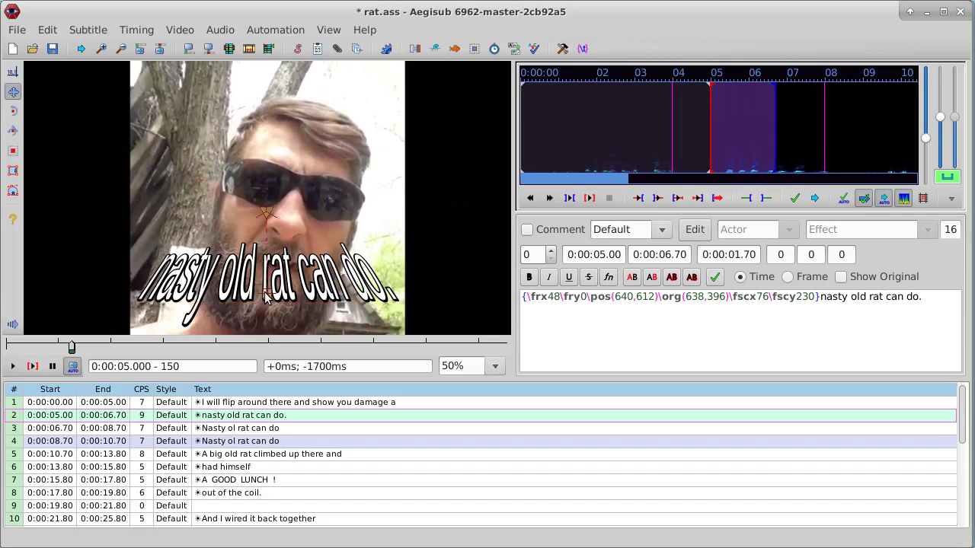
pyautogui.moveTo(270, 295); pyautogui.dragTo(268, 271)
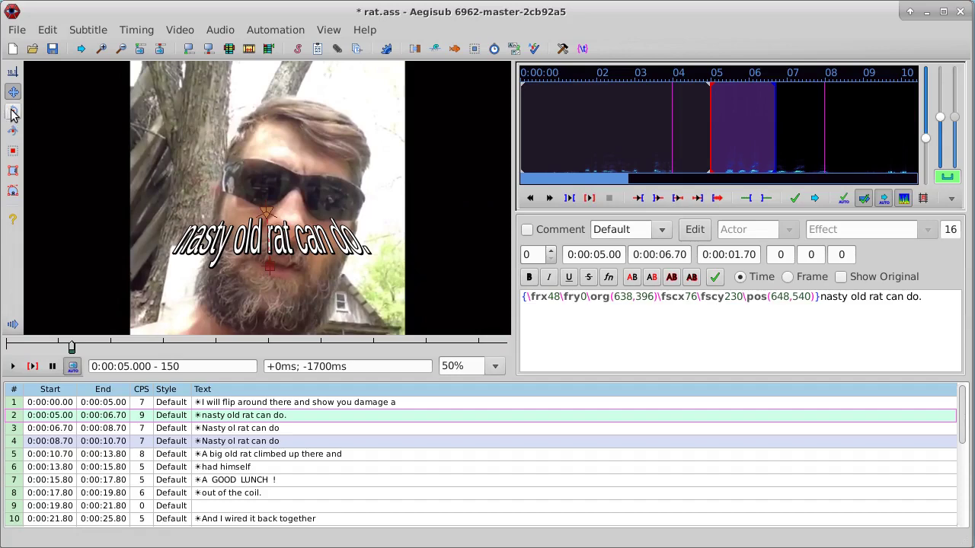
# Replay the opening line and select its whole {\org…} override tag block.
pyautogui.click(224, 405)
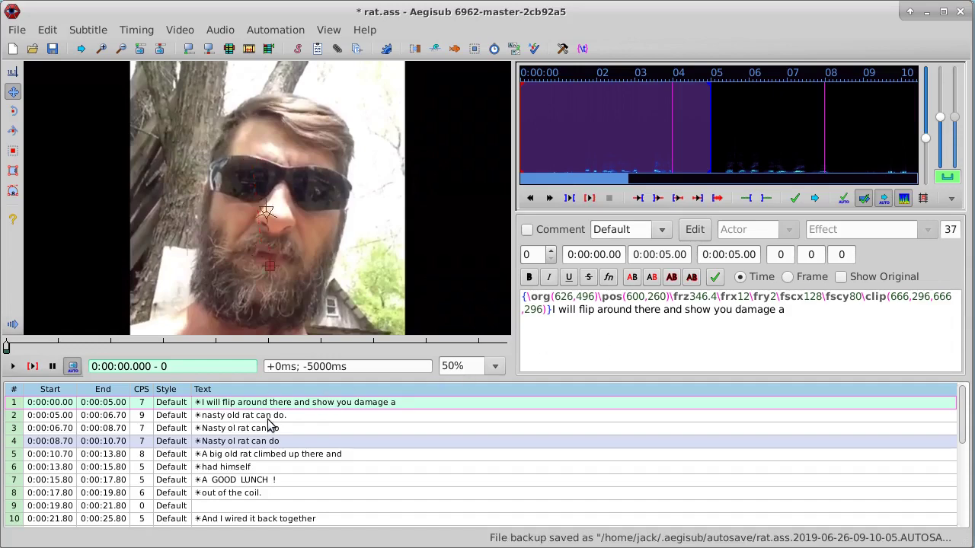
pyautogui.click(268, 418)
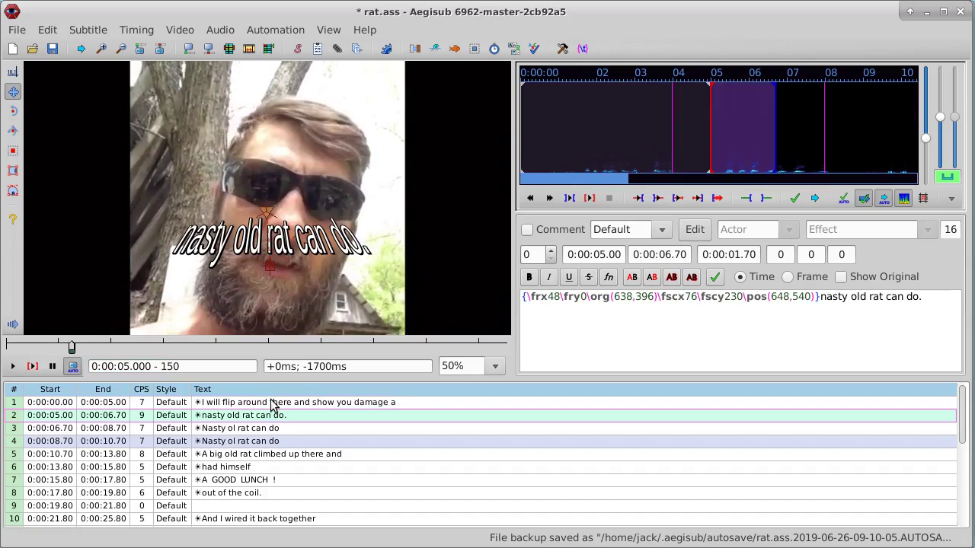
pyautogui.click(271, 404)
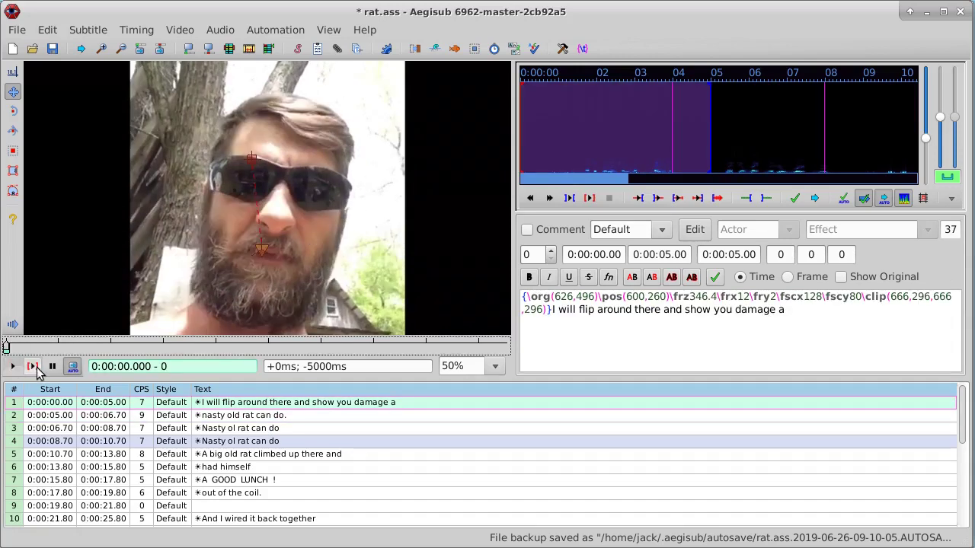
pyautogui.click(29, 367)
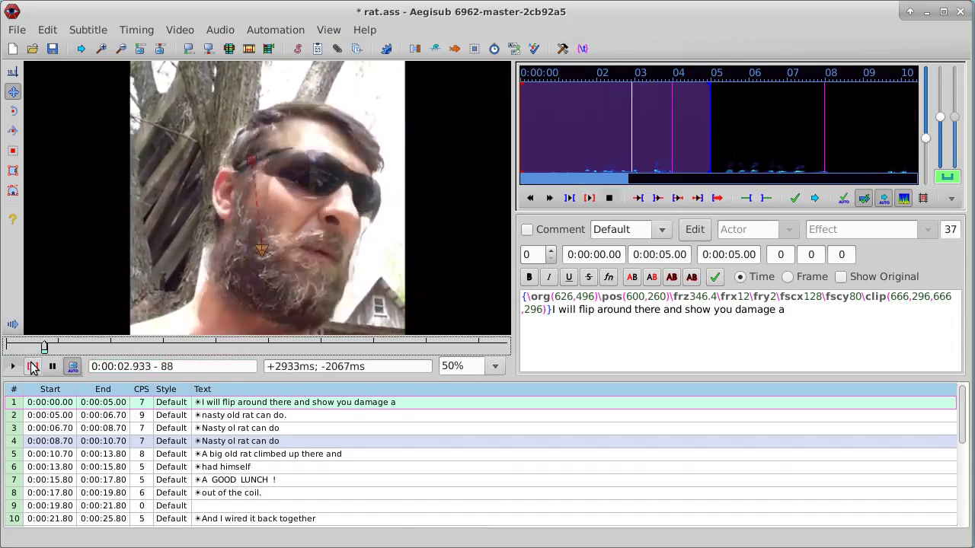
pyautogui.click(32, 367)
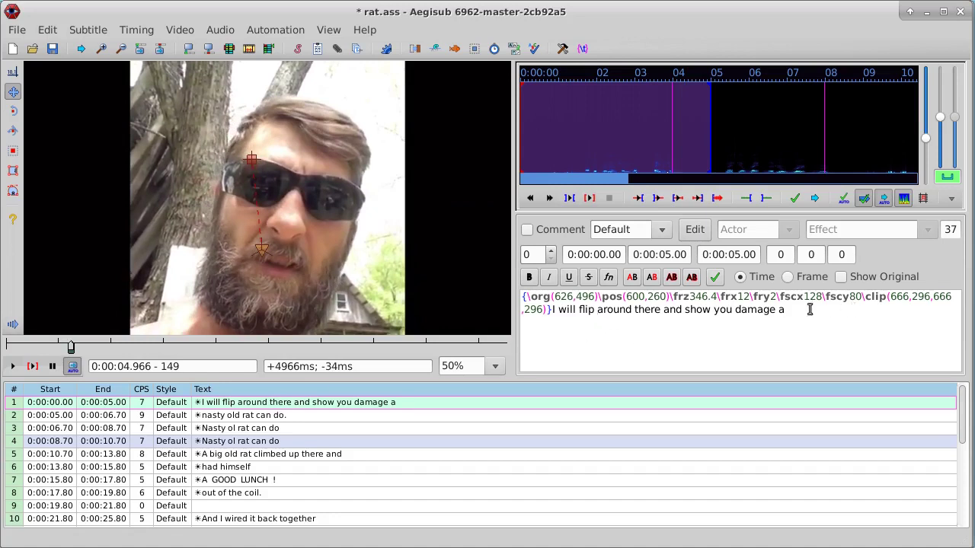
pyautogui.moveTo(800, 310); pyautogui.dragTo(763, 310)
pyautogui.moveTo(551, 310); pyautogui.dragTo(516, 303)
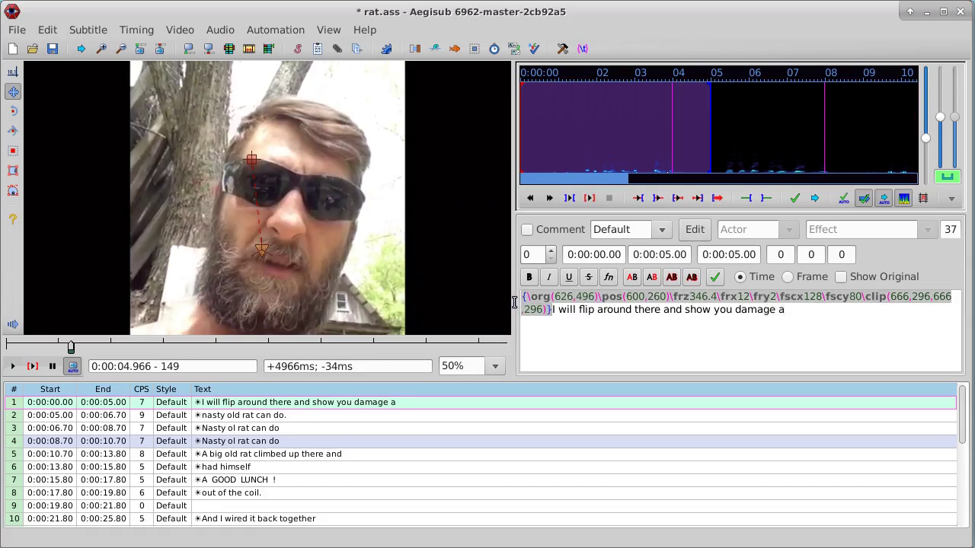
# Delete line 1's override tags and move the plain subtitle up to \pos(638,478).
pyautogui.press('Delete')
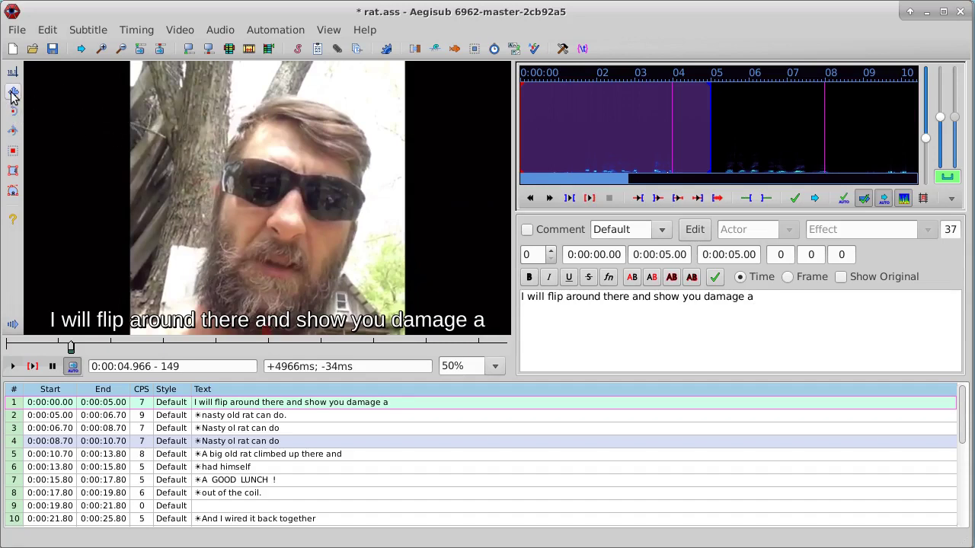
pyautogui.moveTo(265, 329); pyautogui.dragTo(265, 246)
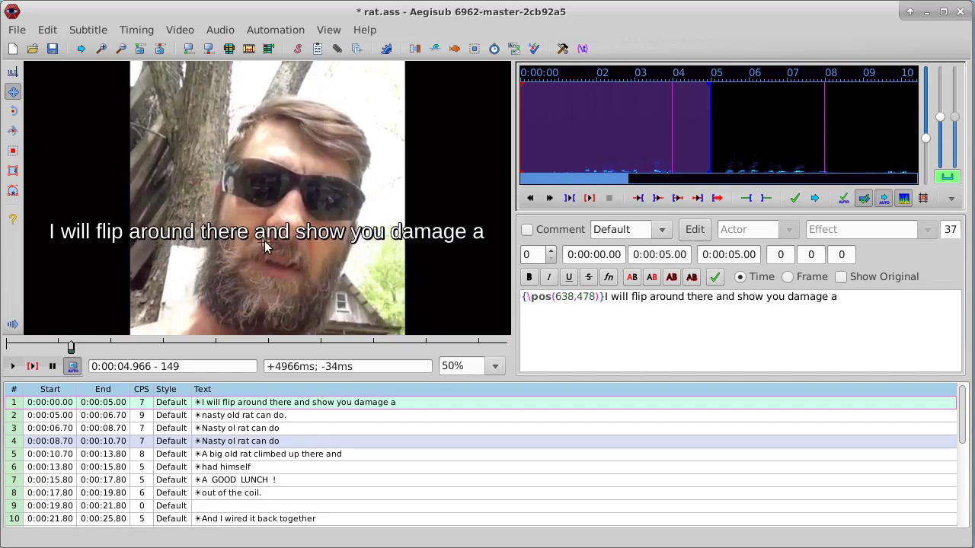
# Rotate line 1 to \frz346.1, tilt it to \frx8\fry4, and scale it to \fscx127\fscy218.
pyautogui.click(12, 111)
pyautogui.moveTo(300, 244); pyautogui.dragTo(296, 251)
pyautogui.click(7, 130)
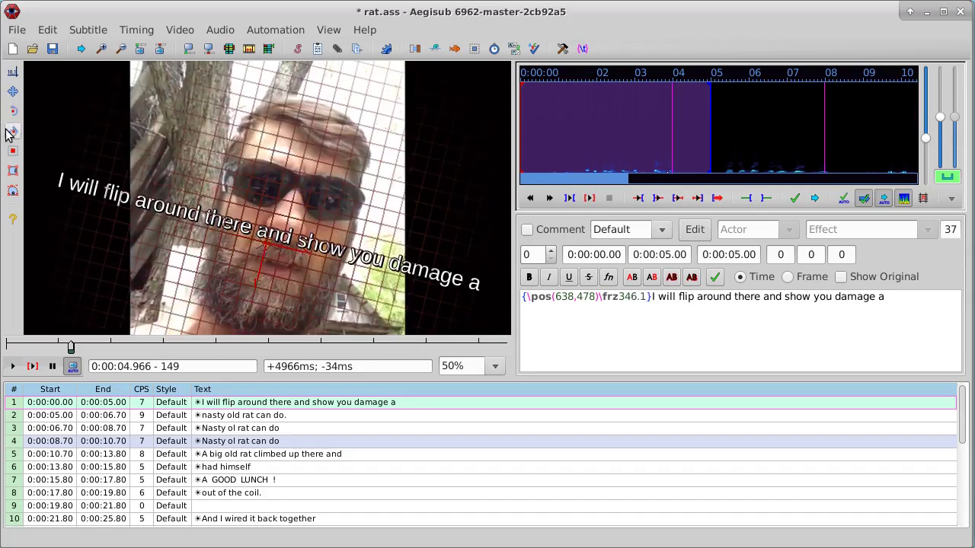
pyautogui.moveTo(295, 217); pyautogui.dragTo(267, 248)
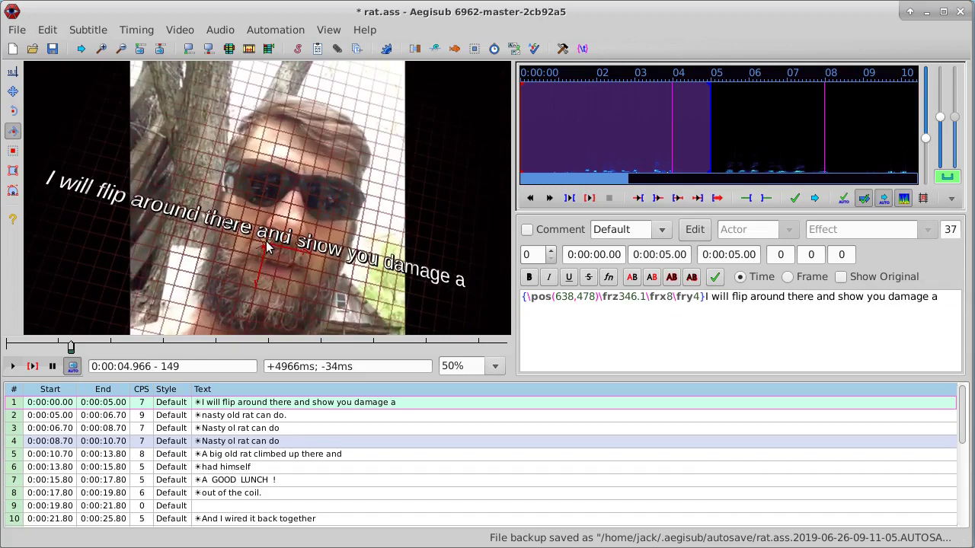
pyautogui.click(13, 151)
pyautogui.moveTo(323, 324); pyautogui.dragTo(341, 249)
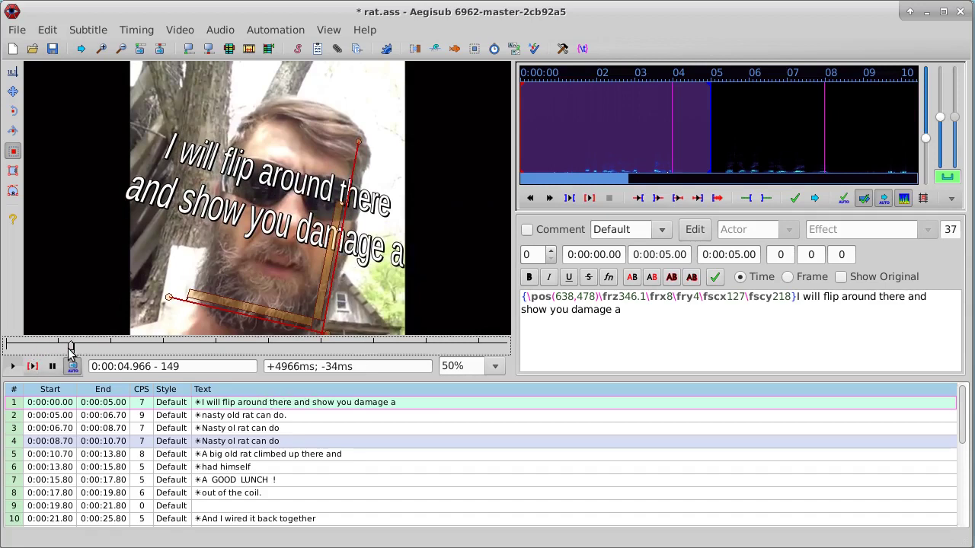
# Rewind the video to the start and play it, showing the tall, tilted opening subtitle.
pyautogui.moveTo(71, 347); pyautogui.dragTo(5, 346)
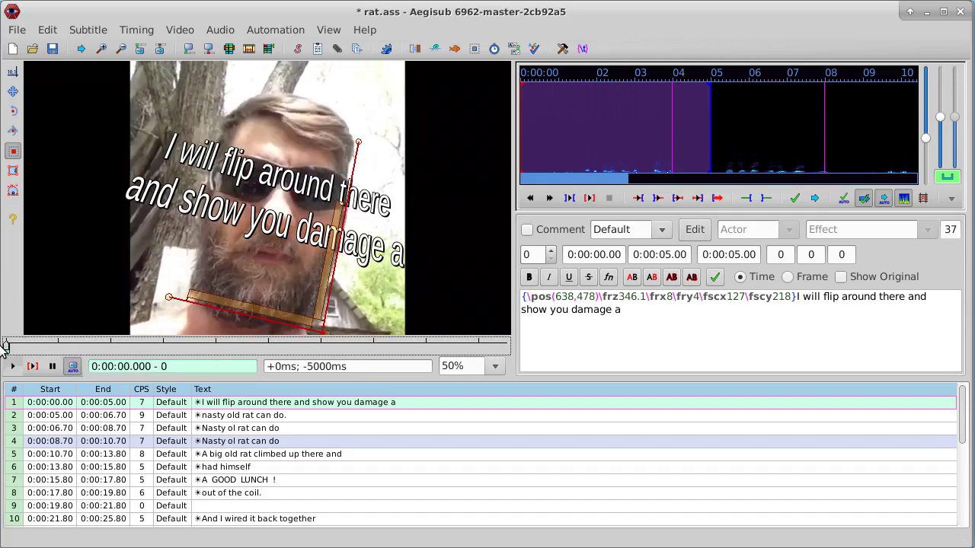
pyautogui.click(12, 366)
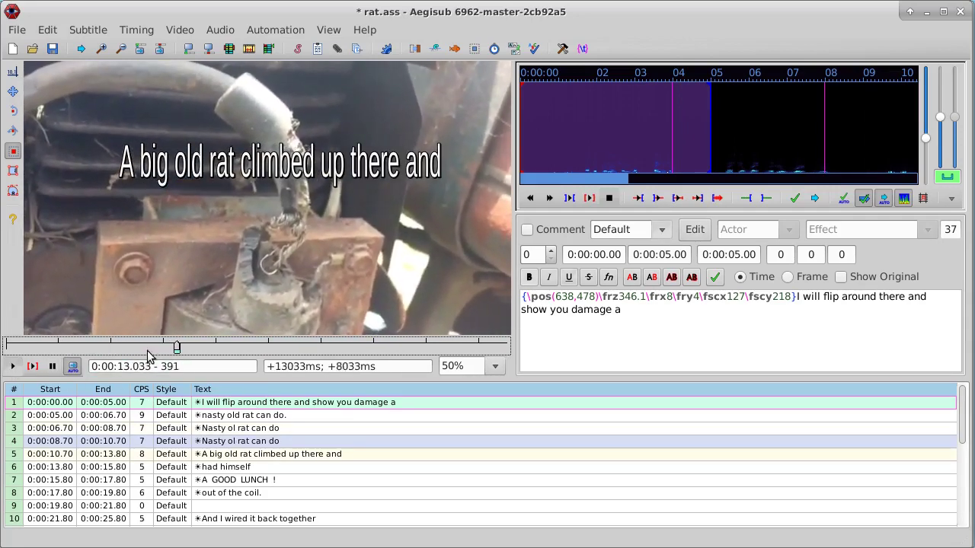
# Stretch line 5 'A big old rat climbed up there and' to \fscy379, tilt it to \frz16.11, and nudge it to \pos(626,454).
pyautogui.click(245, 457)
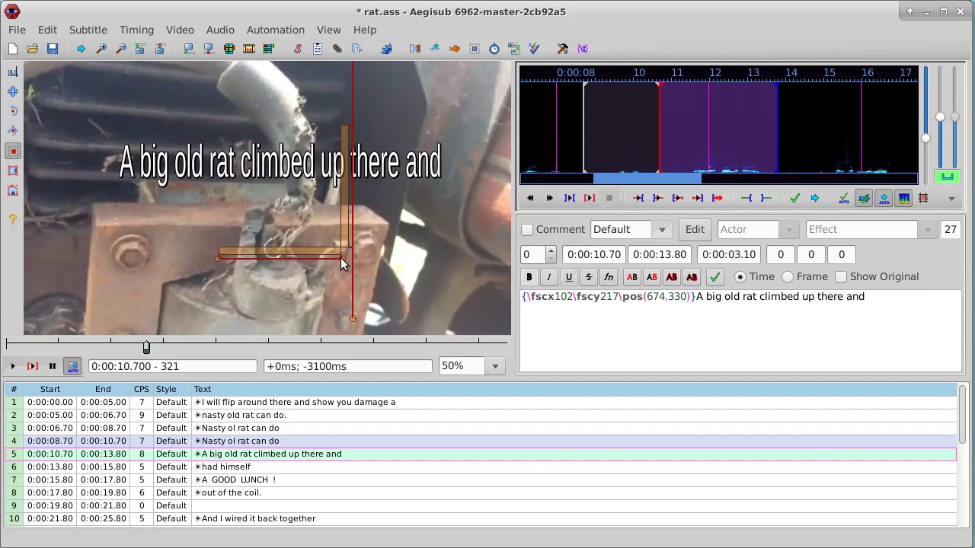
pyautogui.moveTo(341, 263); pyautogui.dragTo(347, 140)
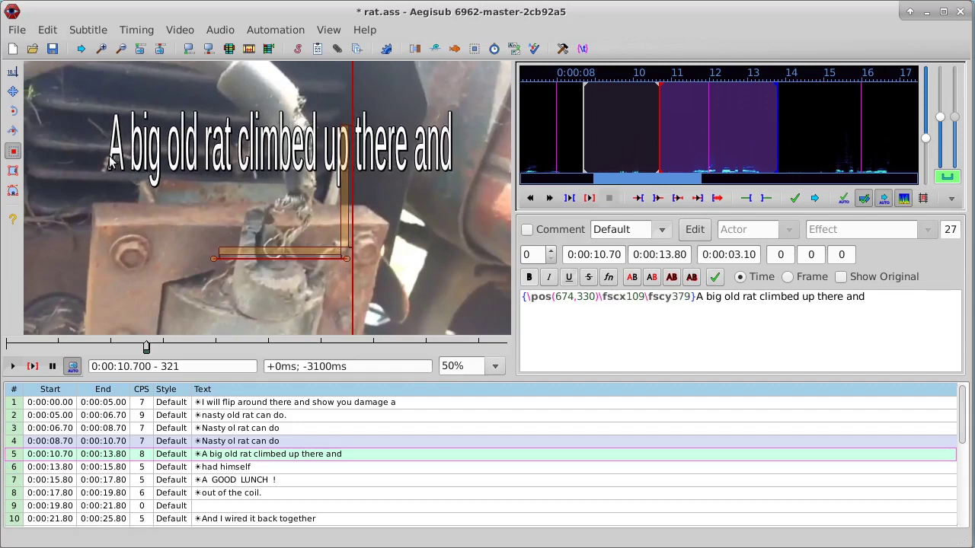
pyautogui.click(12, 111)
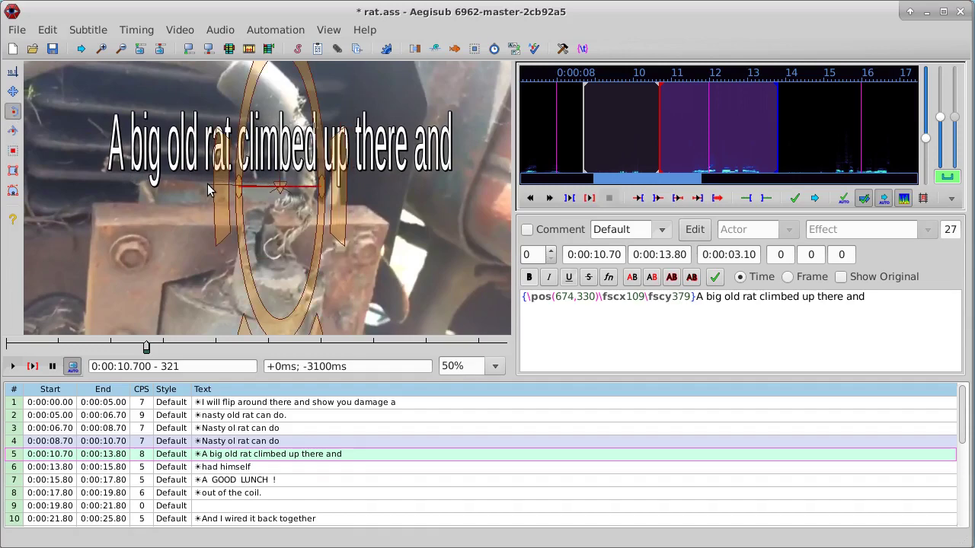
pyautogui.moveTo(208, 185); pyautogui.dragTo(169, 191)
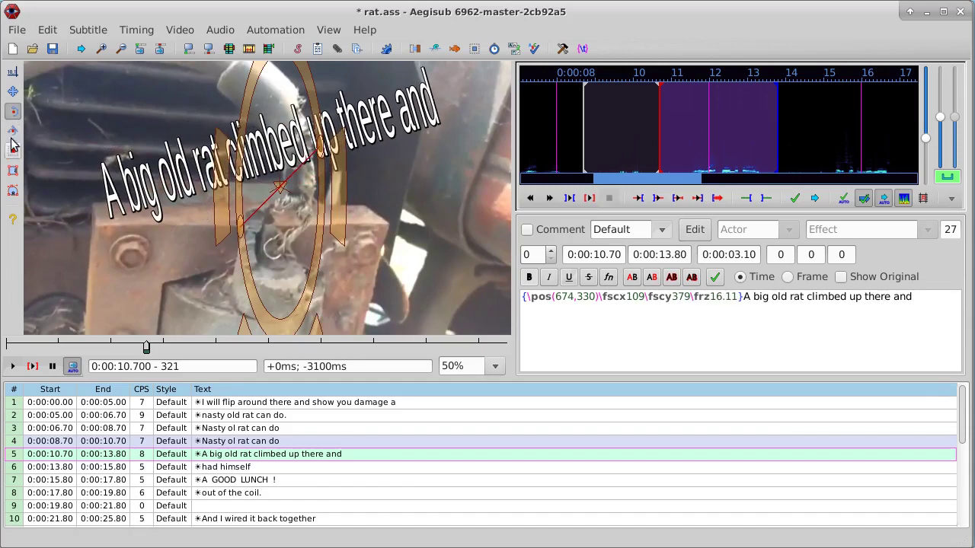
pyautogui.click(13, 92)
pyautogui.moveTo(280, 189); pyautogui.dragTo(262, 236)
# Scale line 6 'had himself' up to \fscx277 and \fscy469.
pyautogui.click(236, 467)
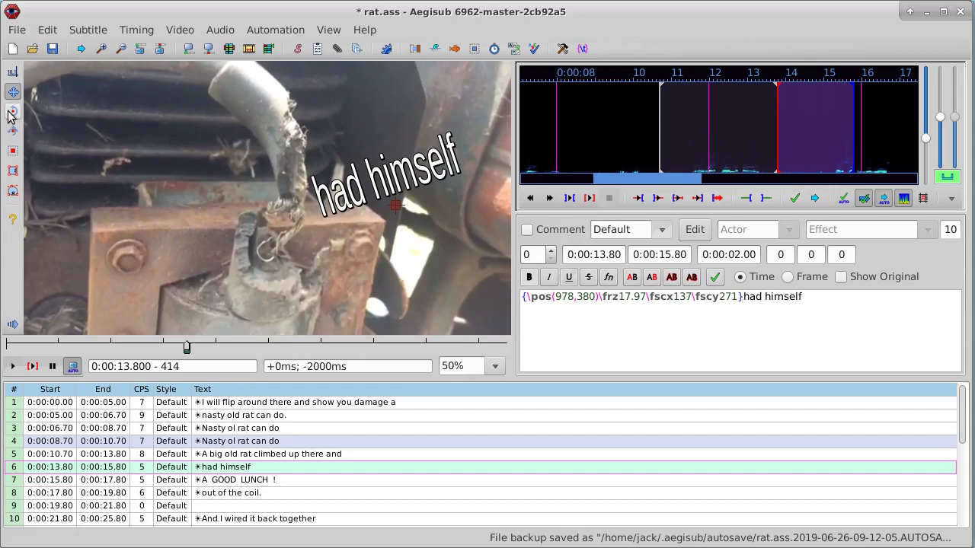
pyautogui.click(13, 151)
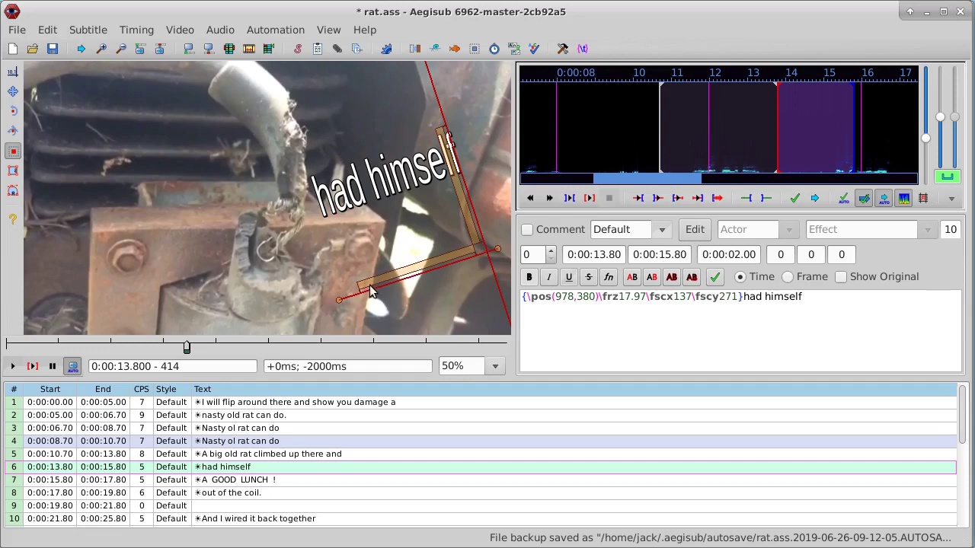
pyautogui.moveTo(370, 286); pyautogui.dragTo(431, 278)
pyautogui.moveTo(474, 244); pyautogui.dragTo(455, 133)
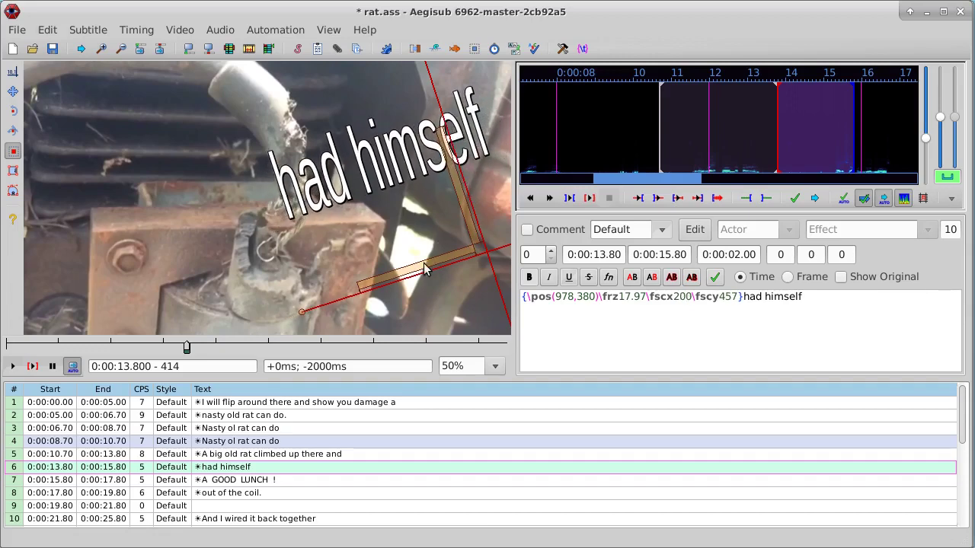
pyautogui.moveTo(425, 268); pyautogui.dragTo(470, 259)
# Move 'had himself' left toward the centre, to \pos(674,402).
pyautogui.click(13, 91)
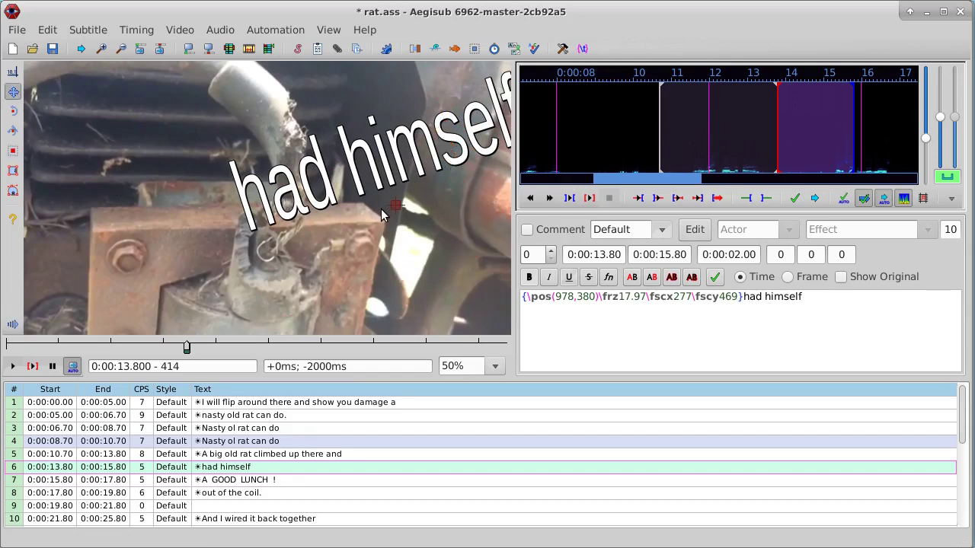
pyautogui.moveTo(395, 206); pyautogui.dragTo(280, 217)
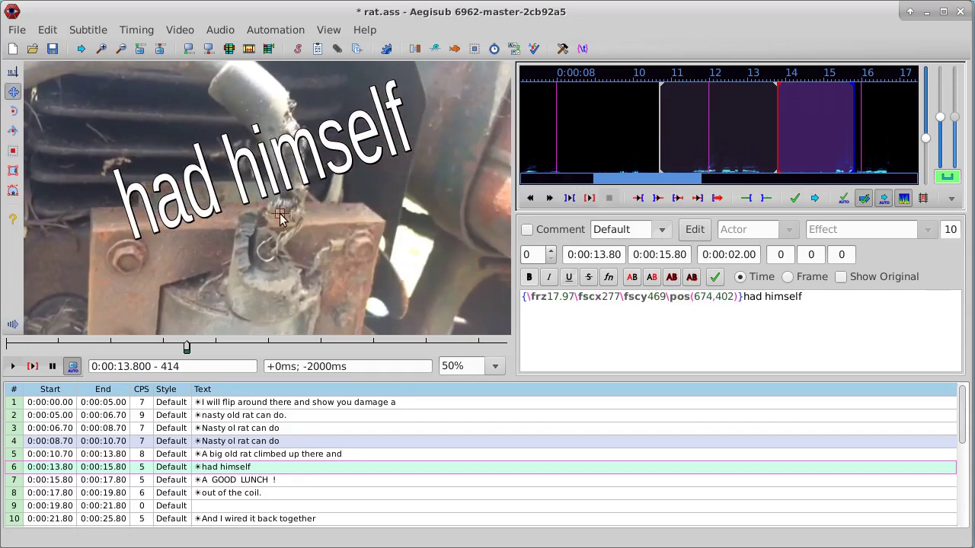
pyautogui.click(234, 481)
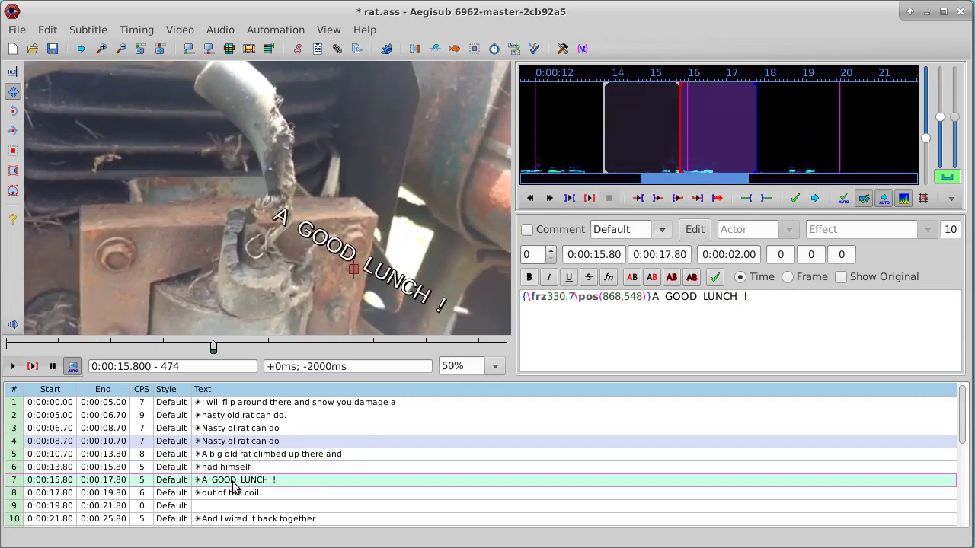
# Scale 'A GOOD LUNCH !' to \fscx152 \fscy250 and move it up-left to \pos(728,400).
pyautogui.click(12, 151)
pyautogui.moveTo(388, 338); pyautogui.dragTo(425, 238)
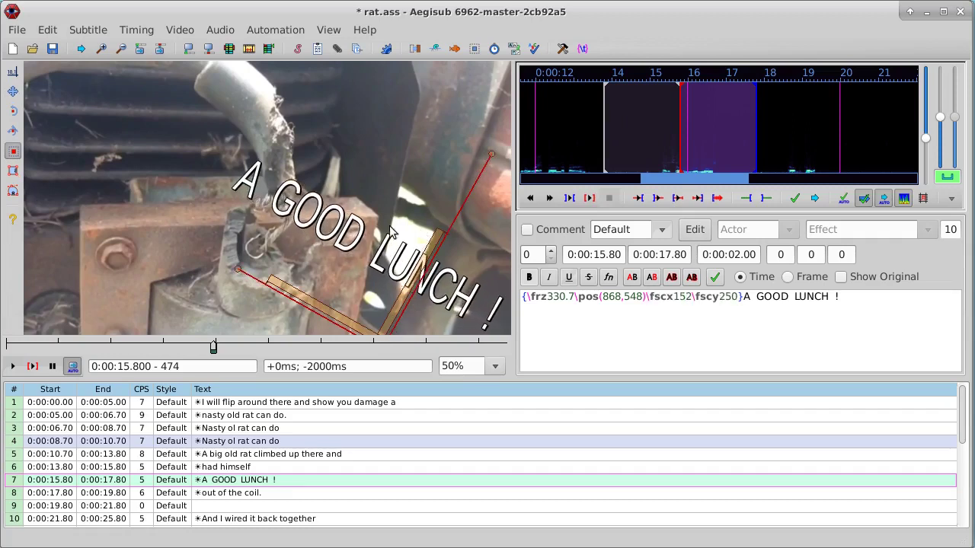
pyautogui.click(13, 91)
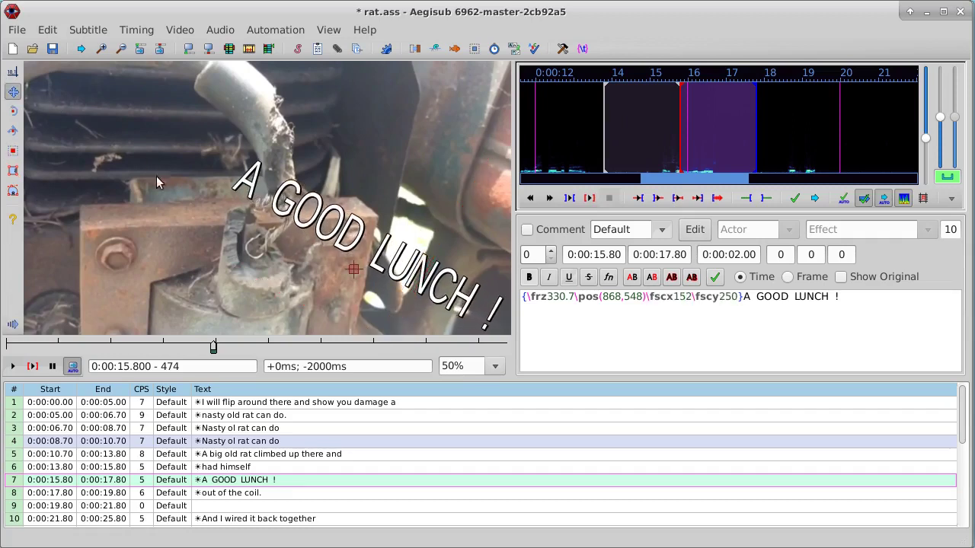
pyautogui.moveTo(355, 270); pyautogui.dragTo(302, 215)
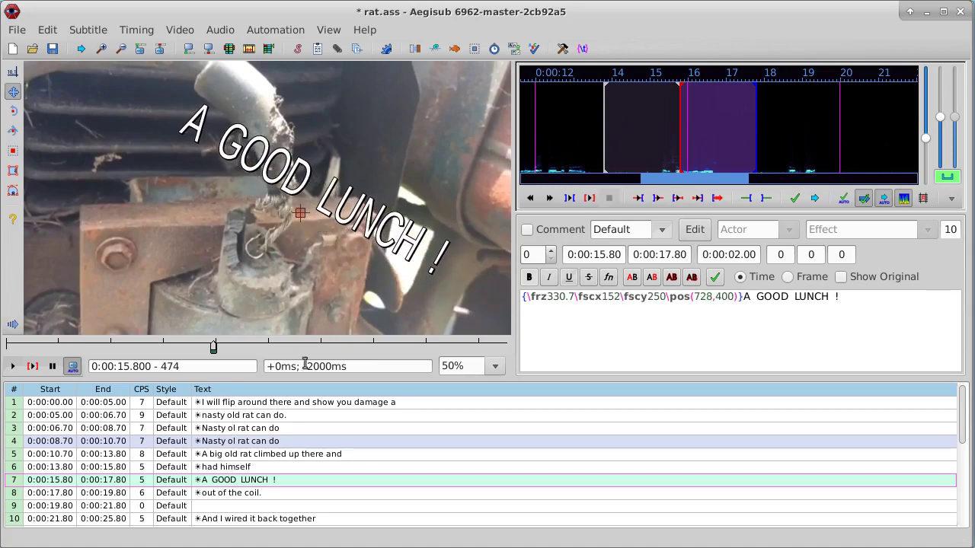
pyautogui.click(248, 495)
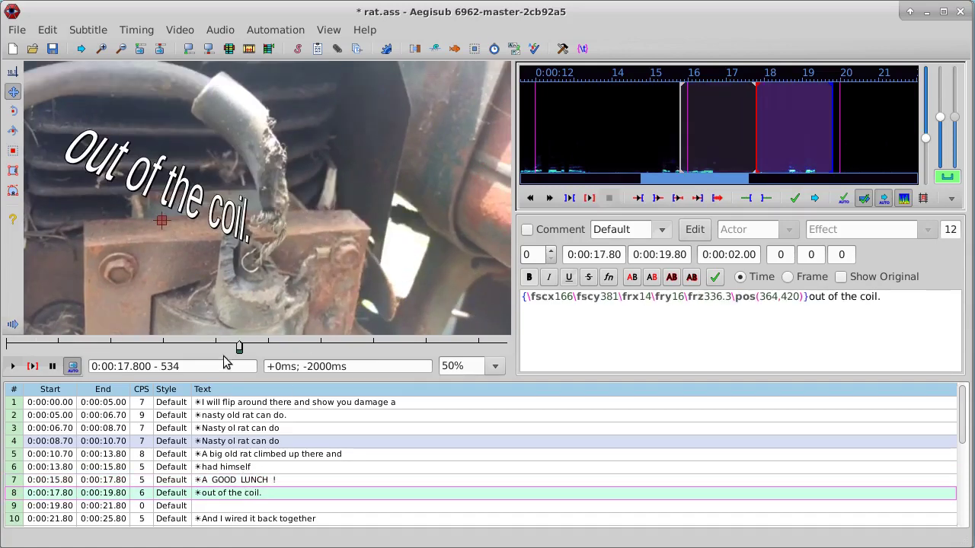
# Enlarge 'out of the coil.' and shift it right to \pos(640,414).
pyautogui.click(13, 151)
pyautogui.moveTo(215, 309); pyautogui.dragTo(239, 161)
pyautogui.click(13, 90)
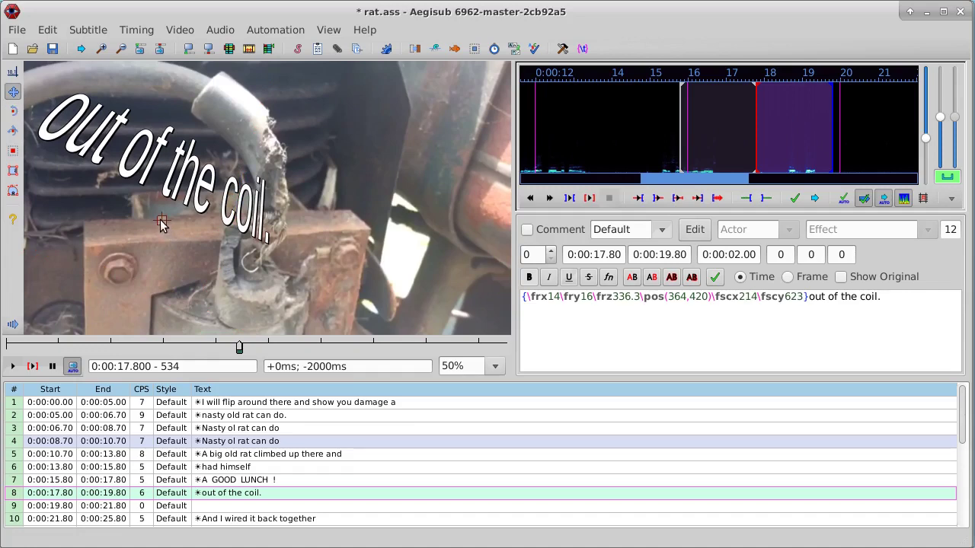
pyautogui.moveTo(161, 221); pyautogui.dragTo(266, 219)
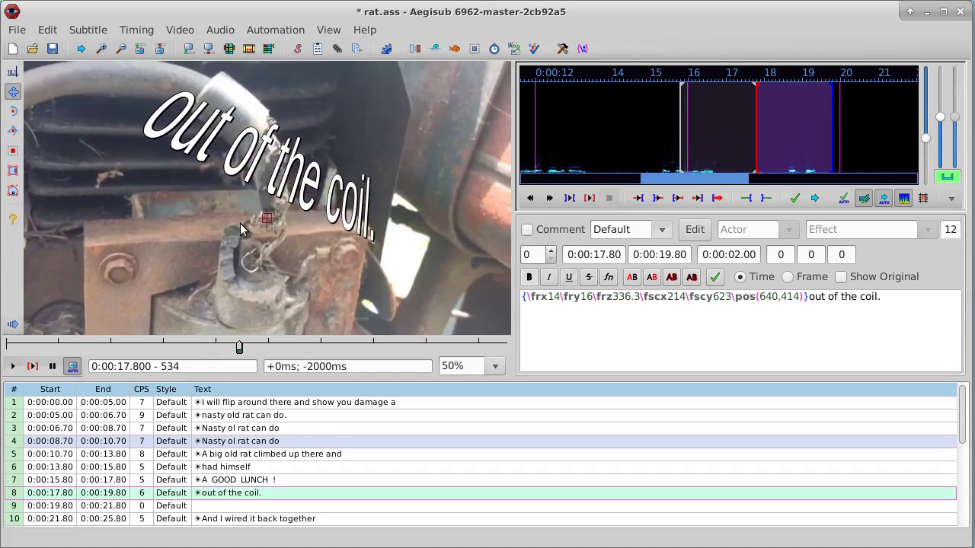
pyautogui.click(239, 515)
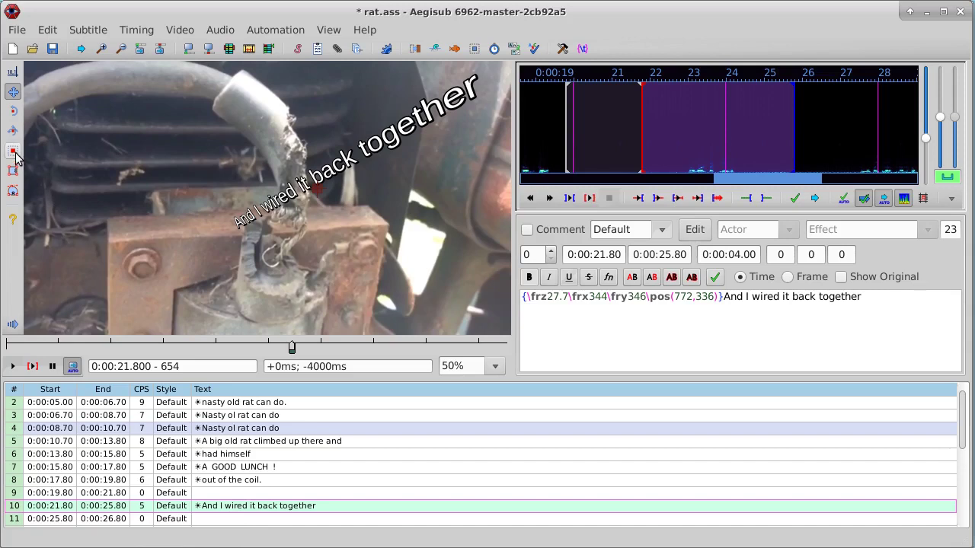
# Scale 'And I wired it back together' to \fscx188 \fscy202 and move it to \pos(396,568).
pyautogui.click(12, 150)
pyautogui.moveTo(416, 215); pyautogui.dragTo(462, 205)
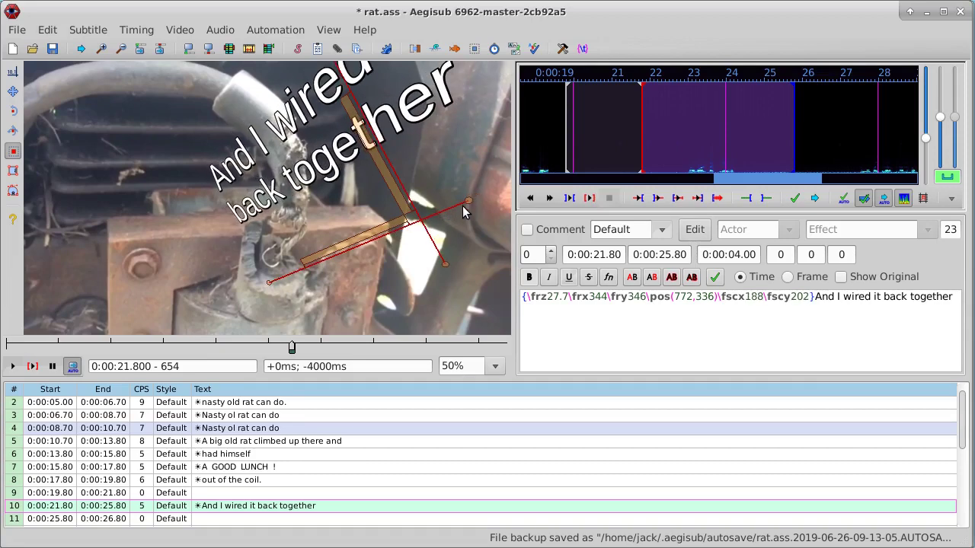
pyautogui.click(13, 91)
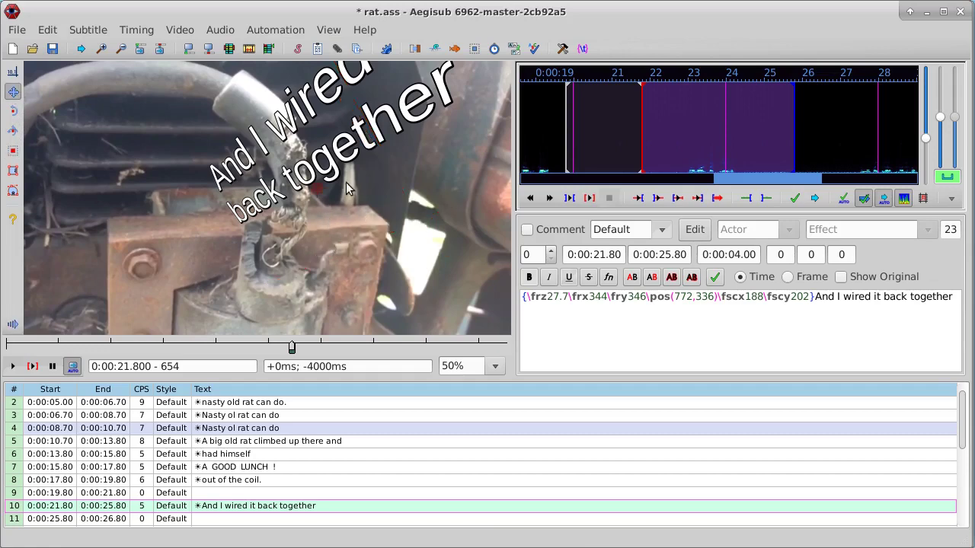
pyautogui.moveTo(315, 193); pyautogui.dragTo(172, 278)
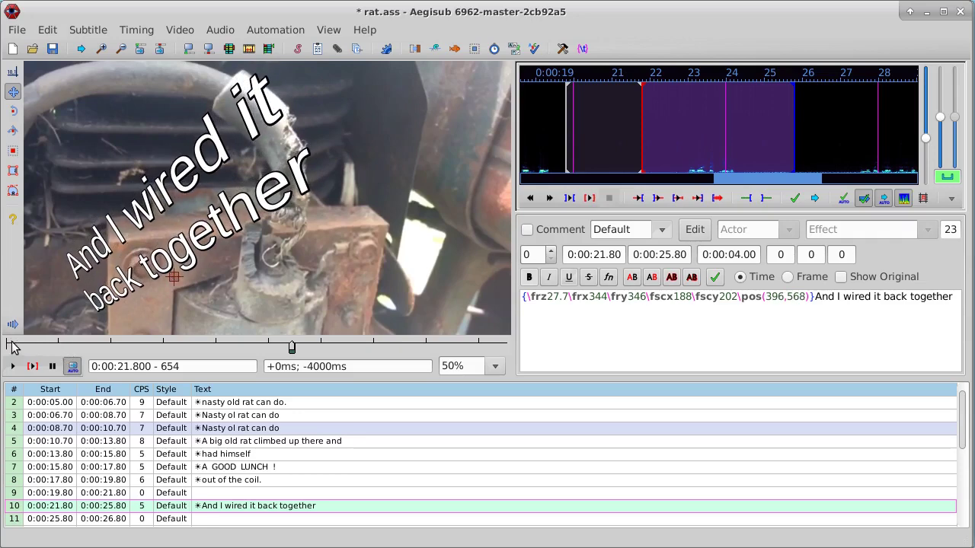
# Rewind the video to the first frame and play it back from the start.
pyautogui.click(7, 347)
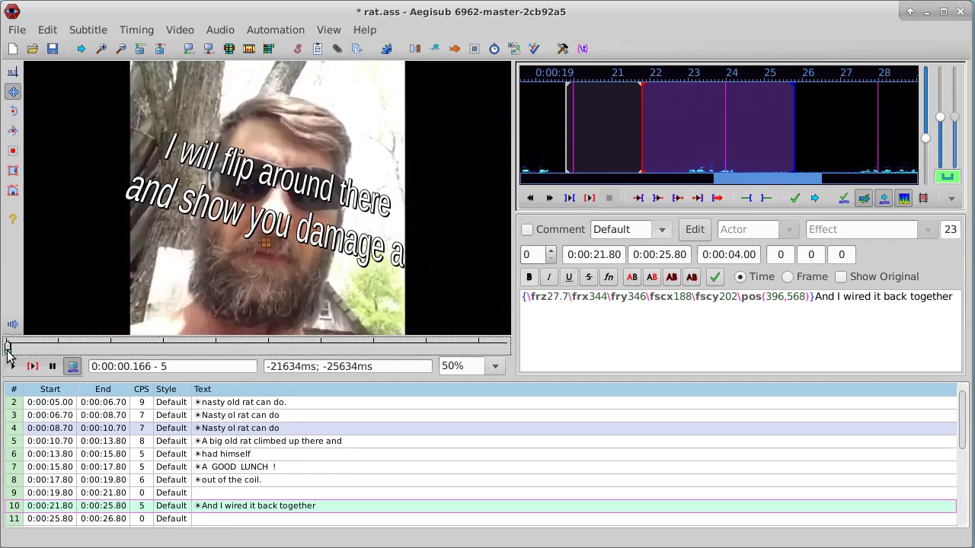
pyautogui.moveTo(8, 347); pyautogui.dragTo(3, 346)
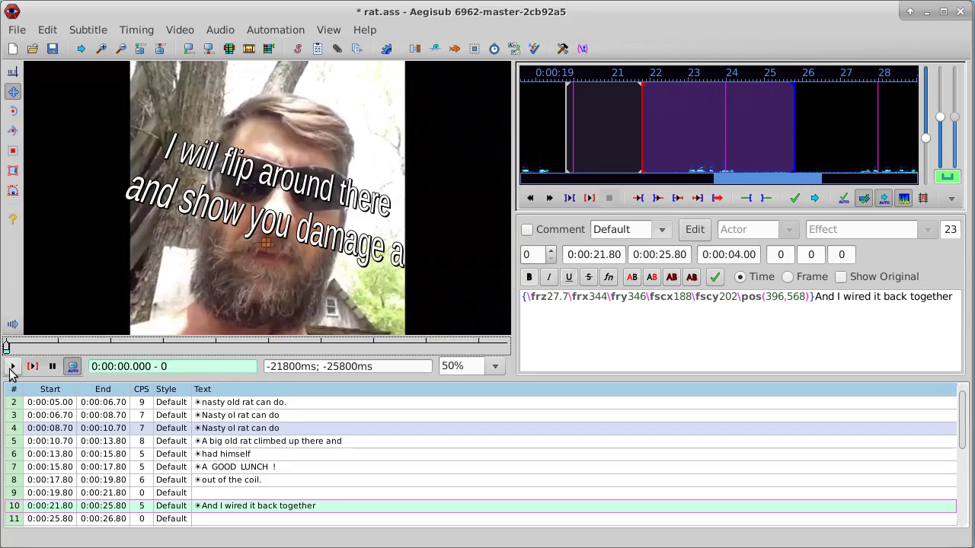
pyautogui.click(12, 367)
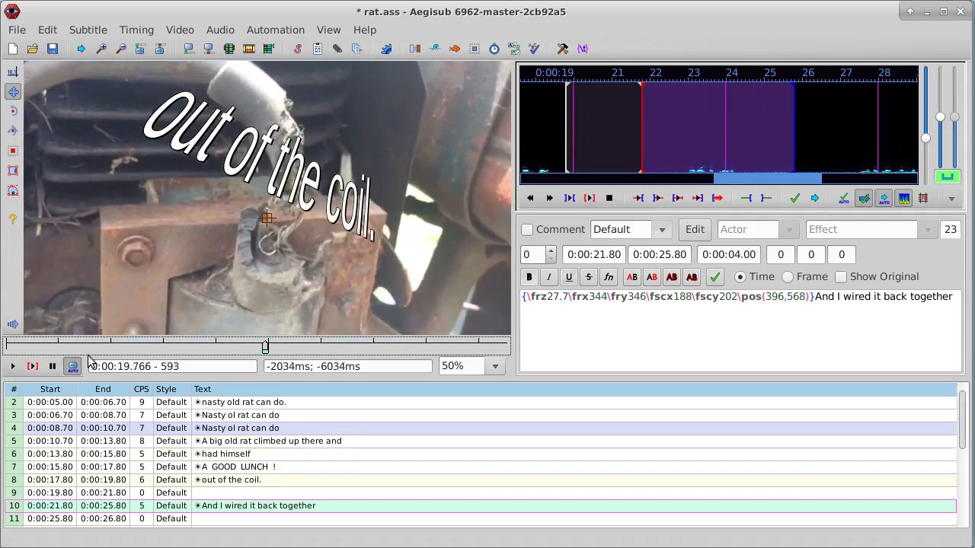
# Stop playback and save the subtitles as rat2.ass in the ROCK folder.
pyautogui.click(51, 367)
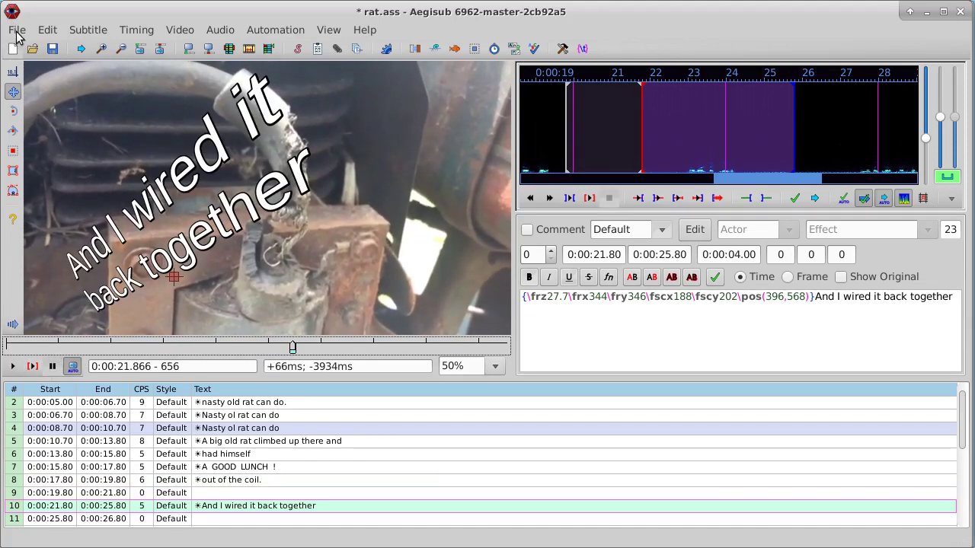
pyautogui.click(16, 32)
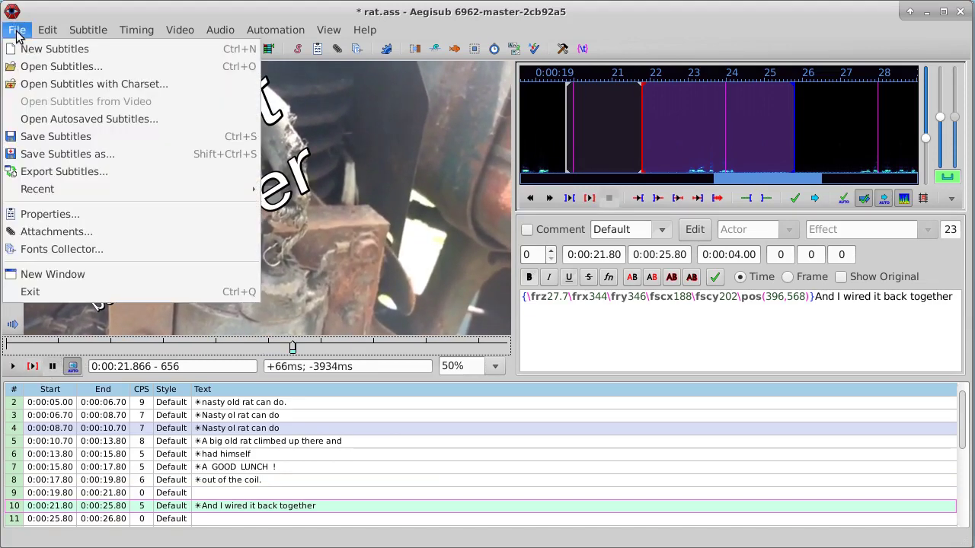
pyautogui.click(23, 154)
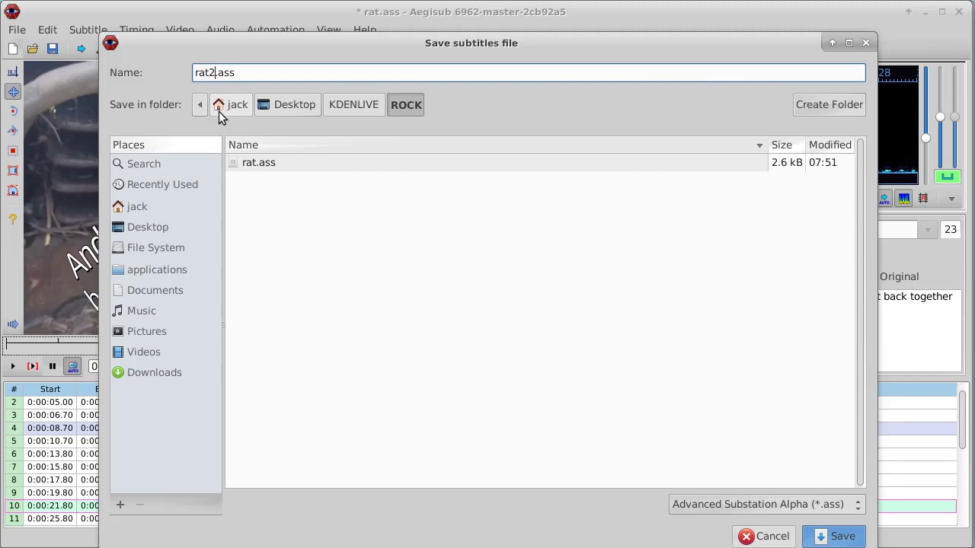
pyautogui.write('2')
pyautogui.click(850, 538)
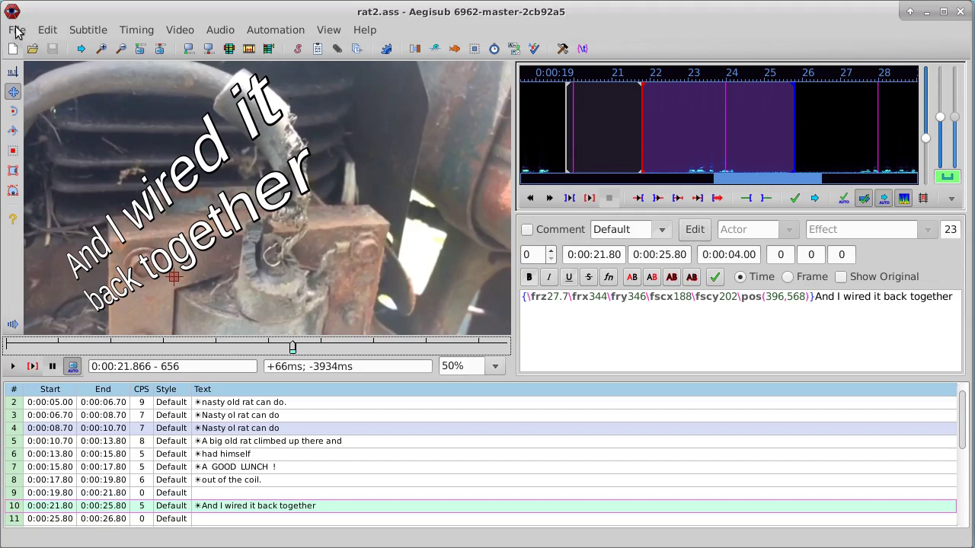
# Minimise Aegisub to reveal the Terminator window running the ffmpeg encode.
pyautogui.click(928, 12)
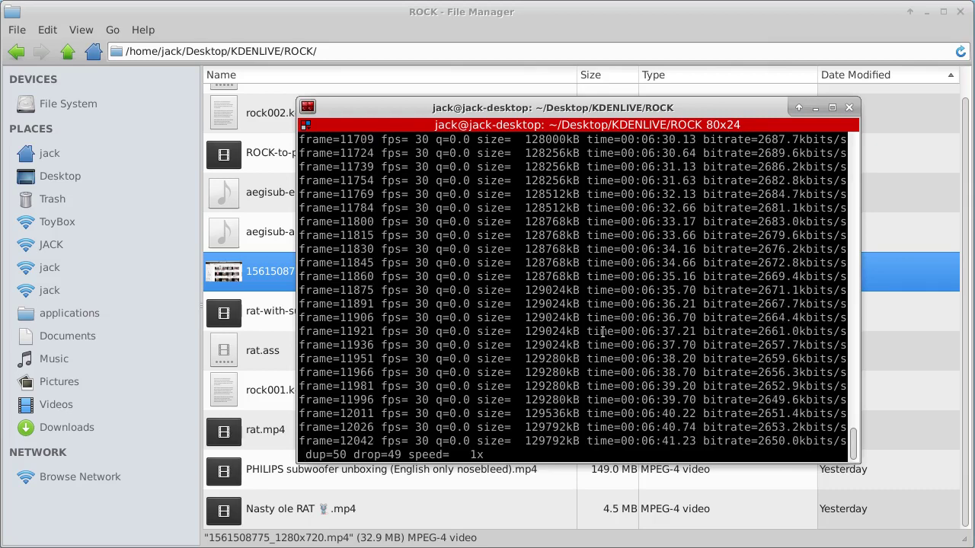
# Split the terminal horizontally and recall the earlier ffmpeg subtitle-burning command.
pyautogui.rightClick(522, 332)
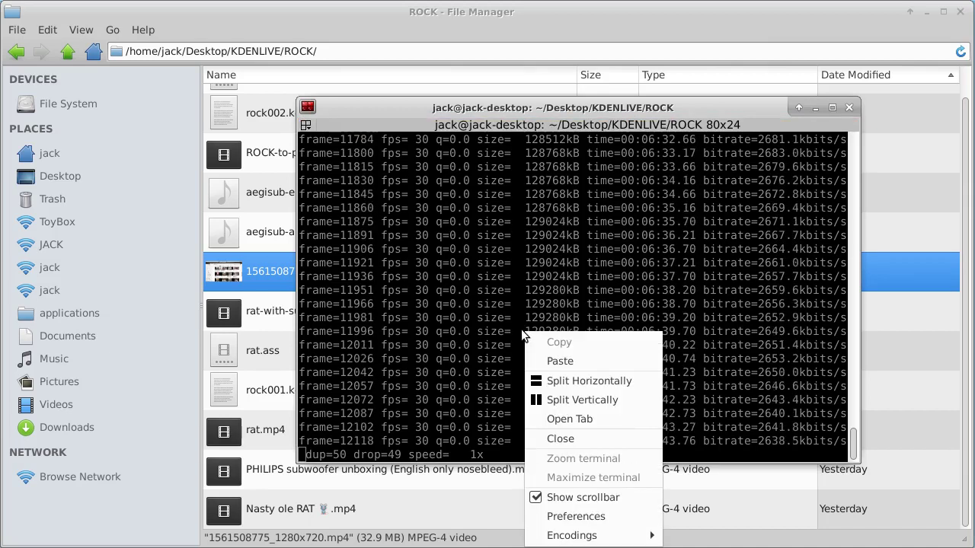
pyautogui.click(563, 379)
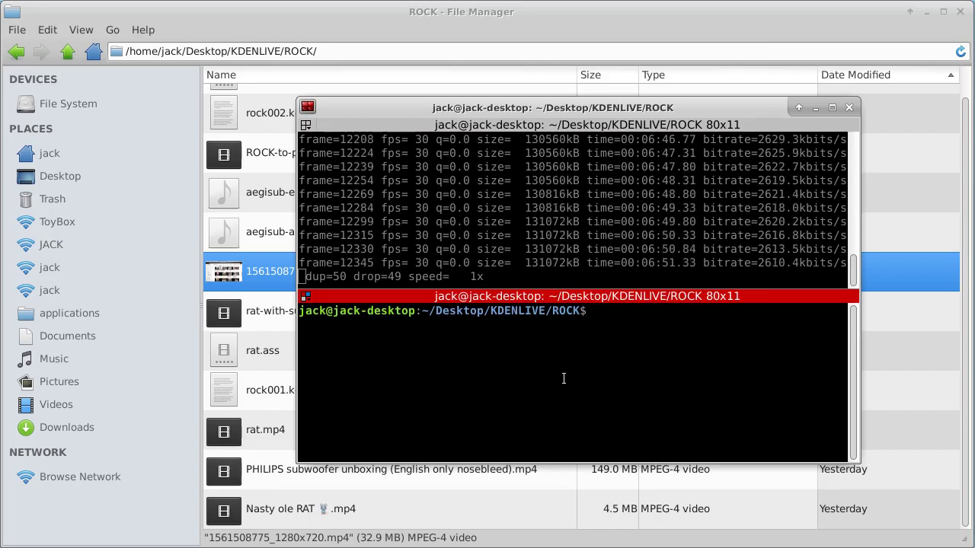
pyautogui.press('Up')
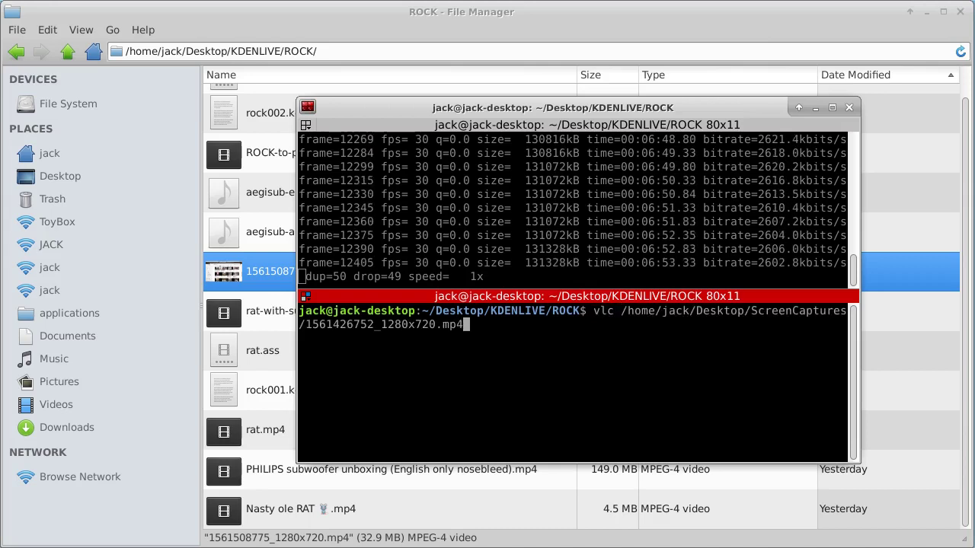
pyautogui.press('Up')
pyautogui.press('Up')
pyautogui.press('Down')
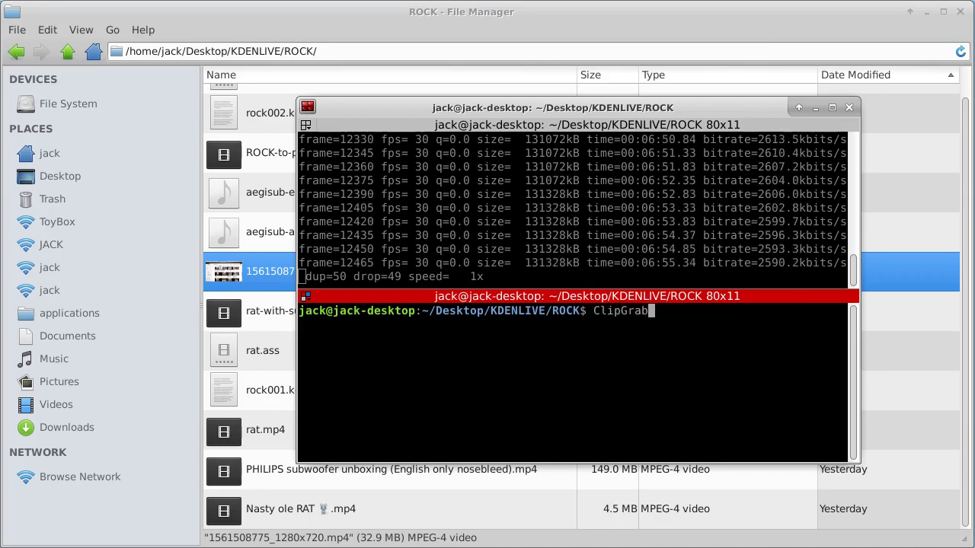
pyautogui.press('Up')
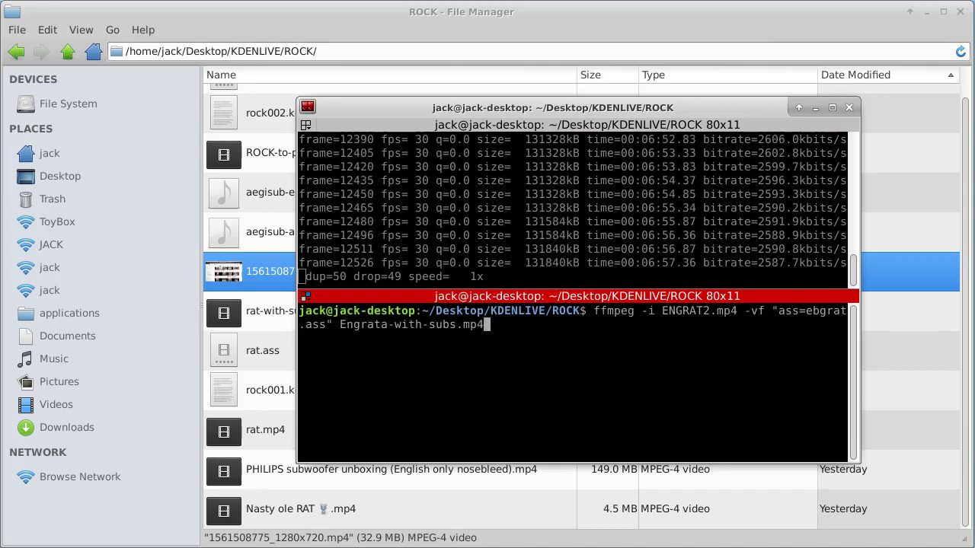
# Move the window up-right and begin removing the old part of the input file name.
pyautogui.press('Left')
pyautogui.press('Left')
pyautogui.press('Left')
pyautogui.press('Left')
pyautogui.press('Left')
pyautogui.press('Left')
pyautogui.press('Left')
pyautogui.press('Left')
pyautogui.press('Left')
pyautogui.press('Left')
pyautogui.press('Left')
pyautogui.press('Left')
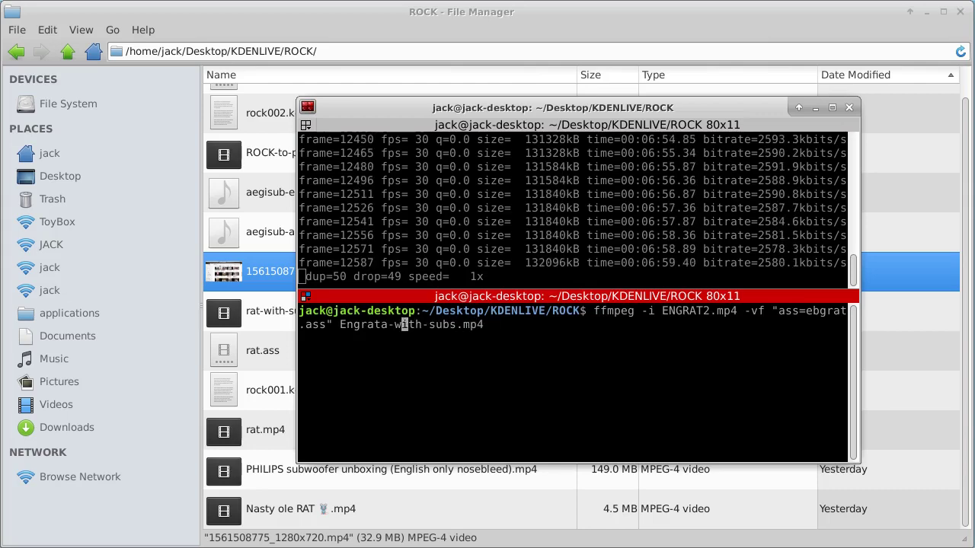
pyautogui.press('Left')
pyautogui.press('Left')
pyautogui.press('Left')
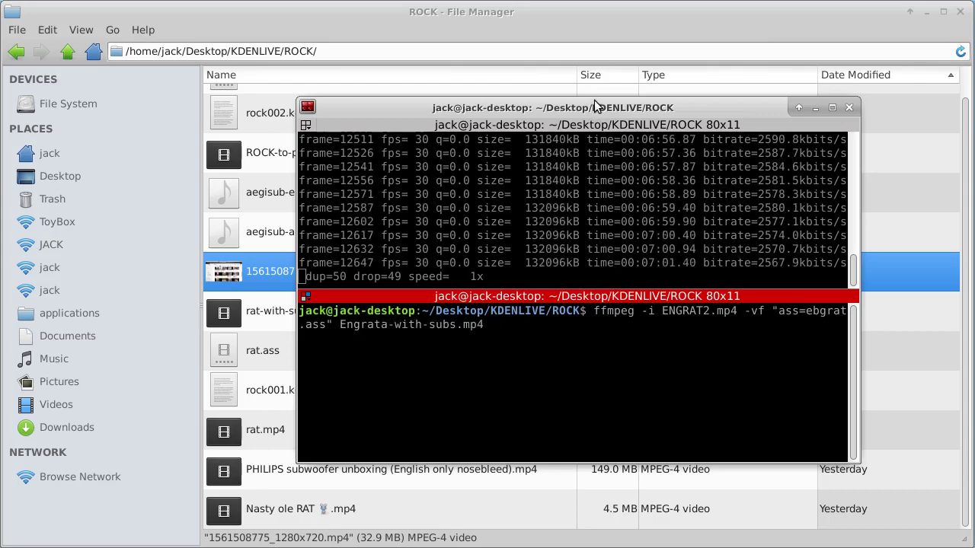
pyautogui.moveTo(595, 107); pyautogui.dragTo(691, 70)
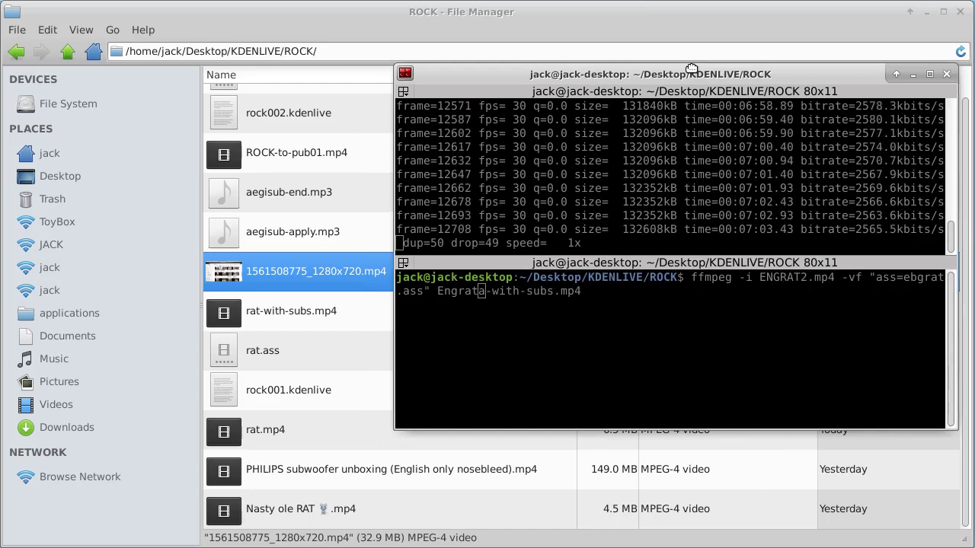
pyautogui.moveTo(692, 70); pyautogui.dragTo(654, 75)
pyautogui.press('BackSpace')
pyautogui.press('BackSpace')
pyautogui.press('BackSpace')
pyautogui.press('BackSpace')
pyautogui.press('BackSpace')
pyautogui.press('BackSpace')
# Change the command's input to rat.mp4 and its subtitle filter to ass=rat2.ass.
pyautogui.write('rat')
pyautogui.press('Delete')
pyautogui.press('Right')
pyautogui.press('Right')
pyautogui.press('Right')
pyautogui.press('Right')
pyautogui.press('Right')
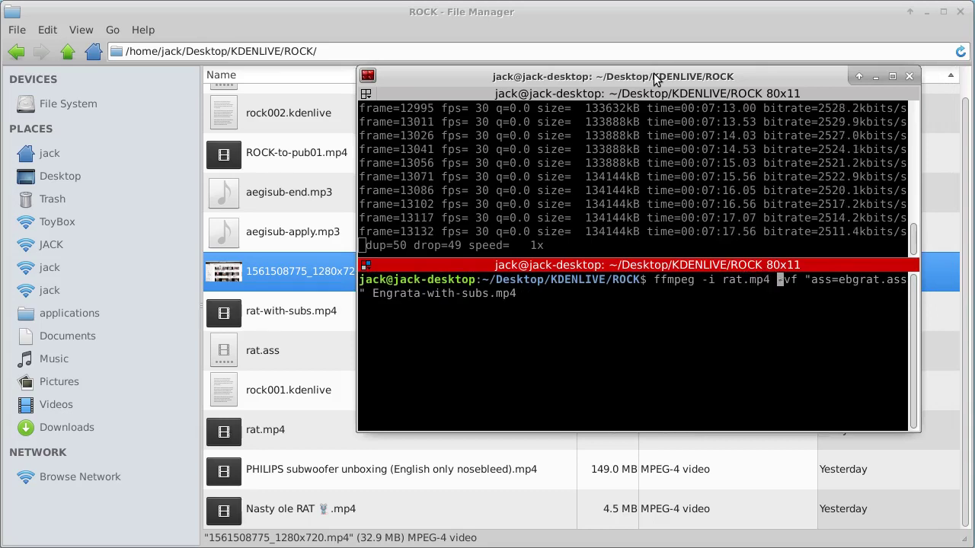
pyautogui.press('Right')
pyautogui.press('Right')
pyautogui.press('Right')
pyautogui.press('Right')
pyautogui.press('Right')
pyautogui.press('Right')
pyautogui.press('Right')
pyautogui.press('Right')
pyautogui.press('Right')
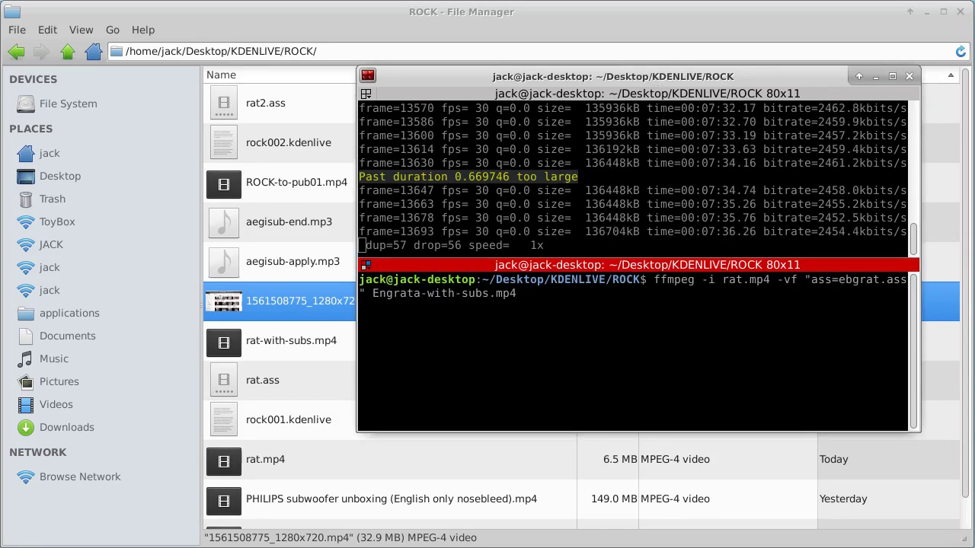
pyautogui.write('rat2')
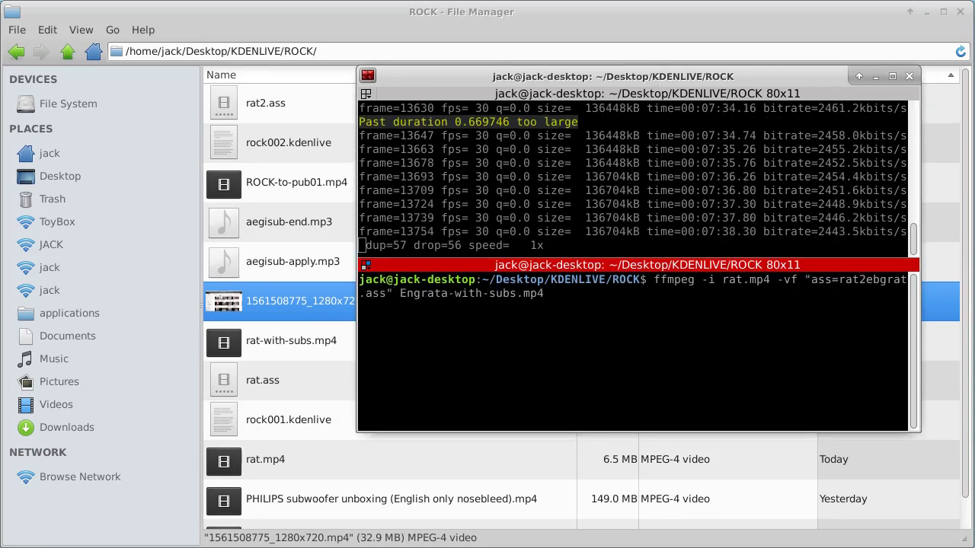
pyautogui.write('...')
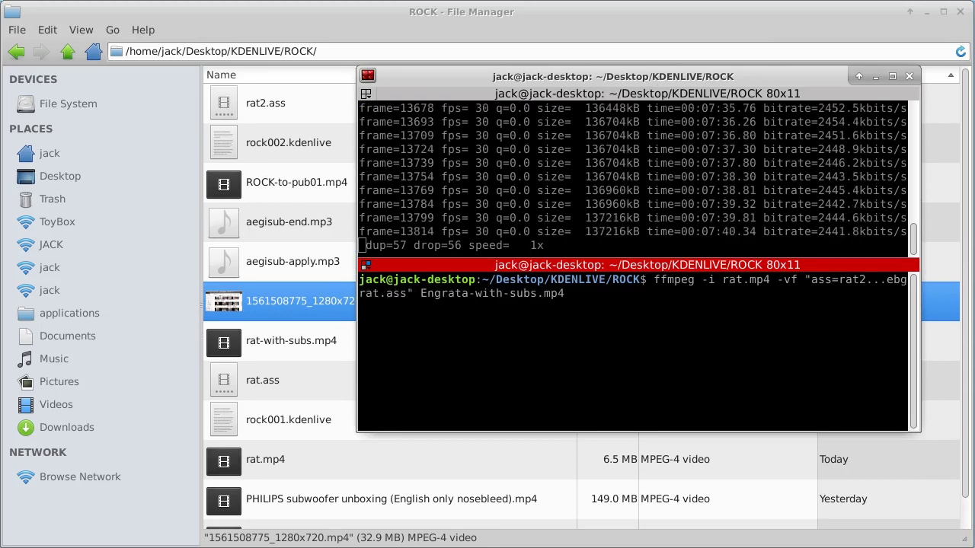
pyautogui.press('BackSpace')
pyautogui.press('BackSpace')
pyautogui.press('BackSpace')
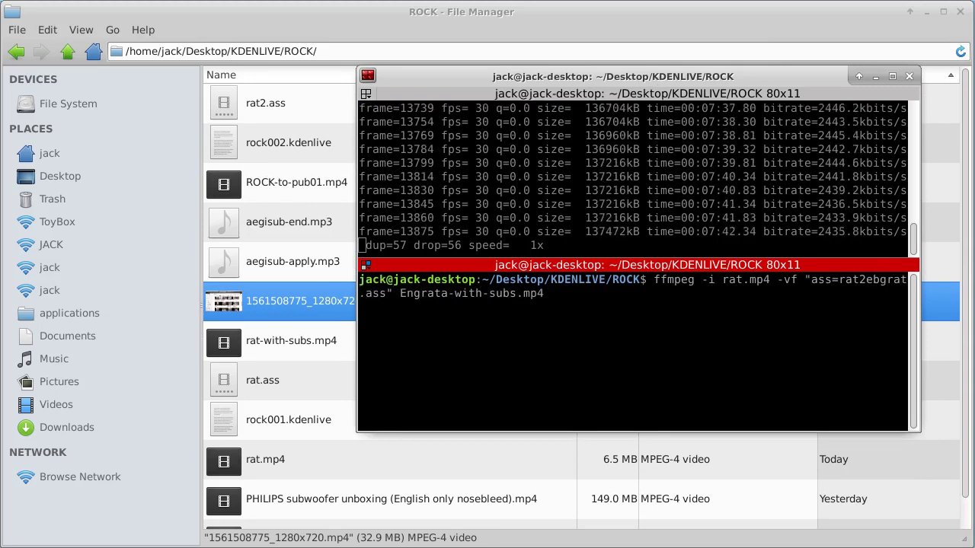
pyautogui.press('Delete')
pyautogui.press('Delete')
pyautogui.press('Delete')
pyautogui.press('Delete')
pyautogui.press('Delete')
pyautogui.press('Delete')
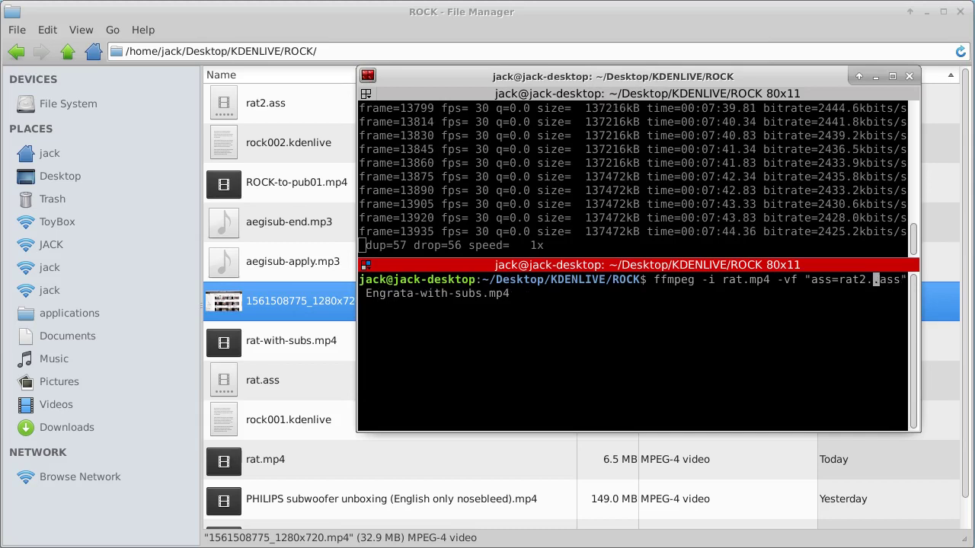
pyautogui.press('Delete')
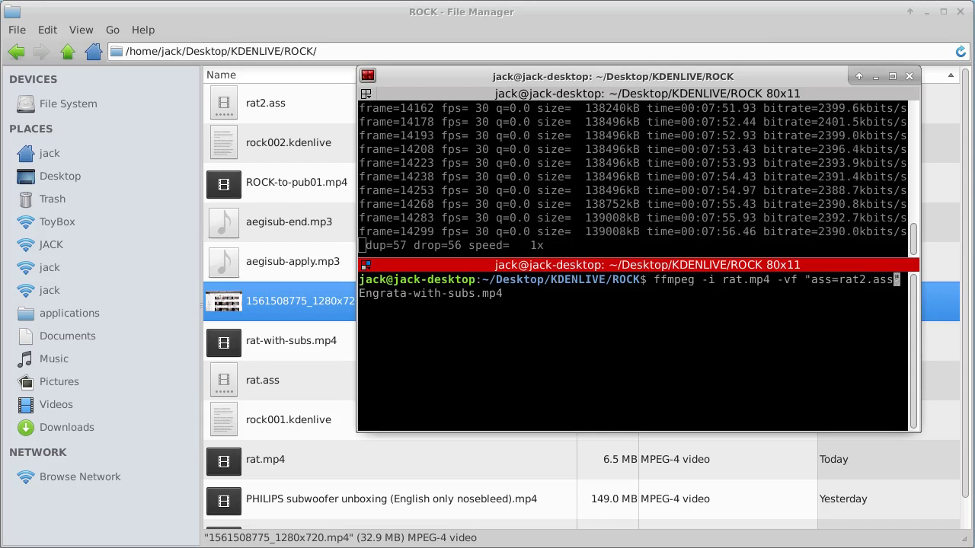
# Rename the command's output file to rat-video2.mp4.
pyautogui.press('Right')
pyautogui.press('Right')
pyautogui.press('Right')
pyautogui.press('Right')
pyautogui.press('Right')
pyautogui.press('Right')
pyautogui.press('Right')
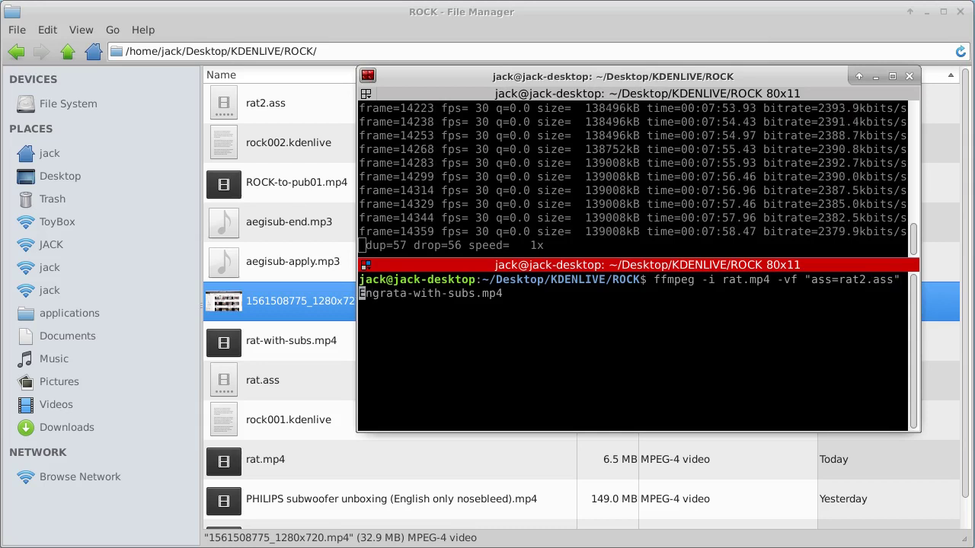
pyautogui.press('Left')
pyautogui.press('Left')
pyautogui.press('Left')
pyautogui.press('Left')
pyautogui.press('Left')
pyautogui.press('Left')
pyautogui.write('vid')
pyautogui.press('BackSpace')
pyautogui.press('BackSpace')
pyautogui.press('BackSpace')
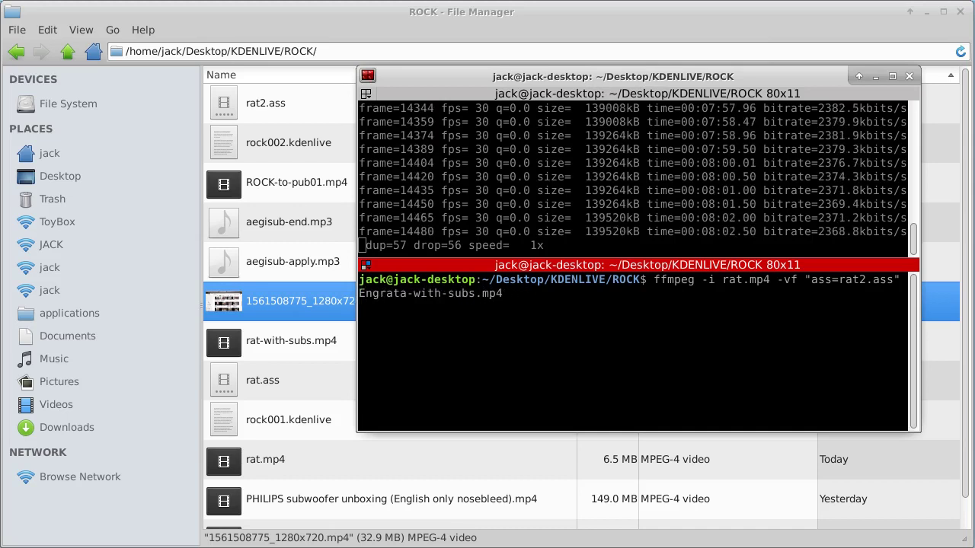
pyautogui.write('rat-video2')
pyautogui.press('Delete')
pyautogui.write('.mp4')
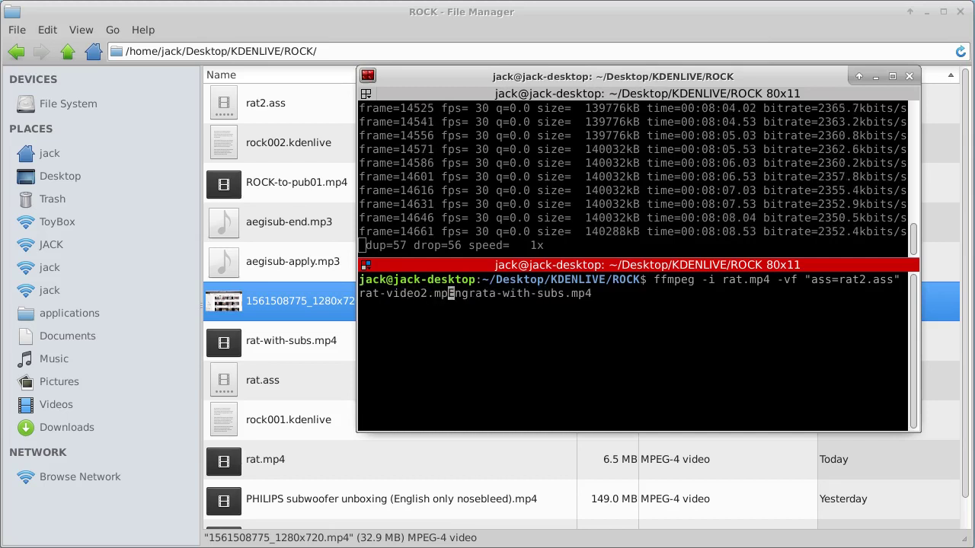
pyautogui.press('Delete')
pyautogui.press('Delete')
pyautogui.press('Delete')
pyautogui.press('Delete')
pyautogui.press('Delete')
pyautogui.press('Delete')
pyautogui.press('Delete')
pyautogui.press('Delete')
pyautogui.press('Delete')
pyautogui.press('Delete')
pyautogui.press('Delete')
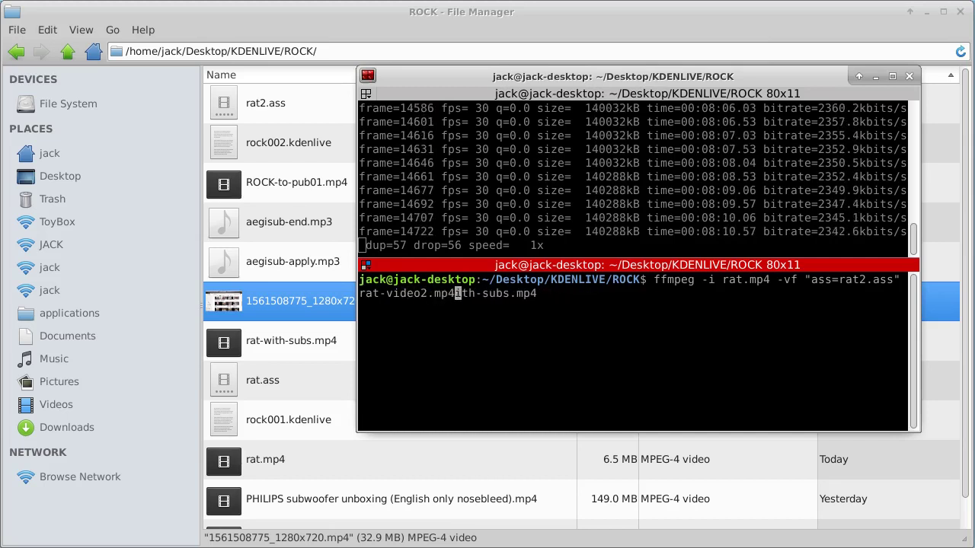
pyautogui.press('Delete')
pyautogui.press('Delete')
pyautogui.press('Delete')
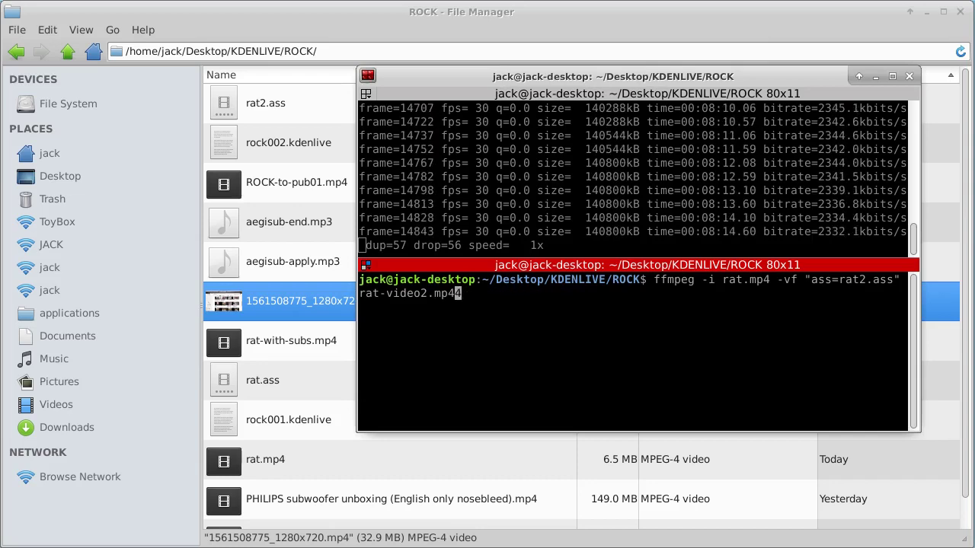
# Run the ffmpeg subtitle burn, then edit the recalled command to read vlc rat-video2.mp4.
pyautogui.press('Return')
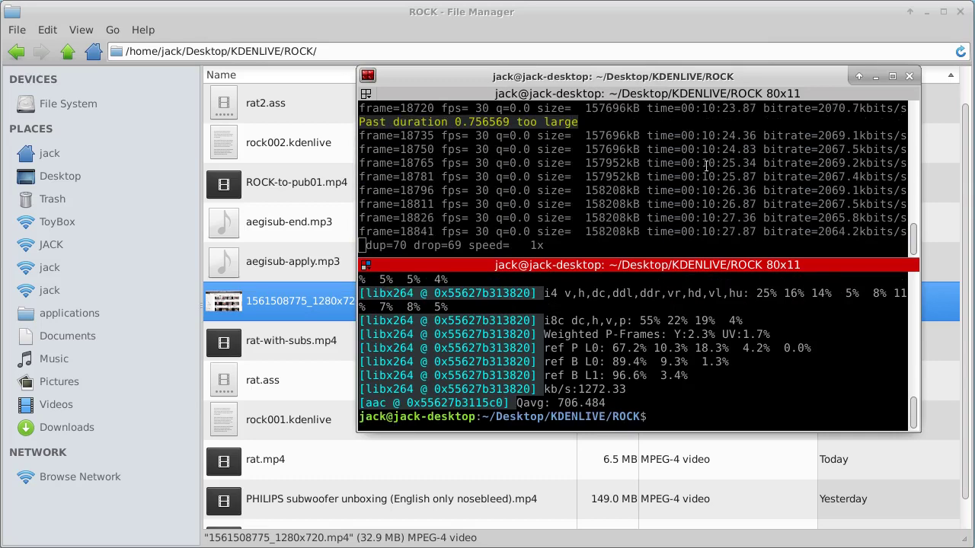
pyautogui.press('Up')
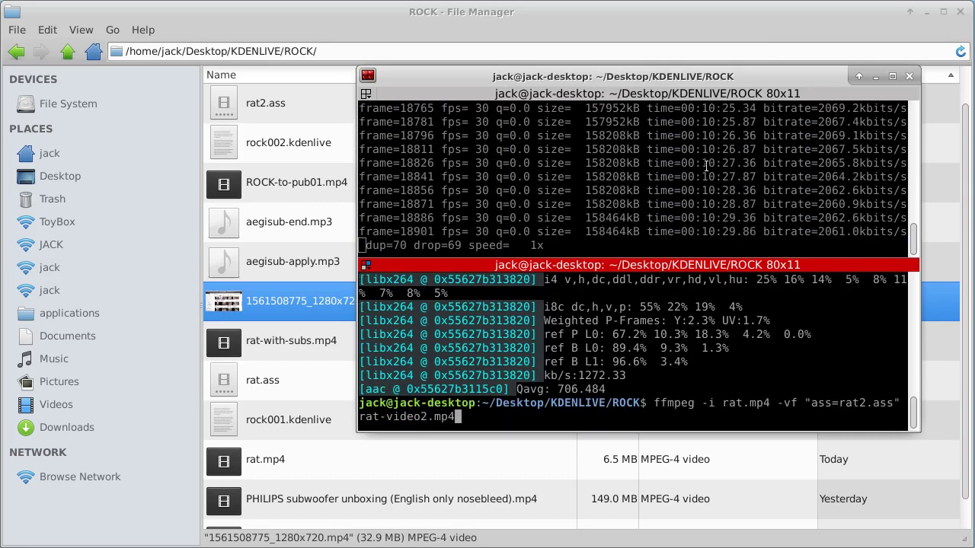
pyautogui.write('vlc')
pyautogui.press('Delete')
pyautogui.press('Delete')
pyautogui.press('Delete')
pyautogui.press('Delete')
pyautogui.press('Delete')
pyautogui.press('Delete')
pyautogui.press('Delete')
pyautogui.press('Delete')
pyautogui.press('Delete')
pyautogui.press('Delete')
pyautogui.press('Delete')
pyautogui.press('Delete')
pyautogui.press('Delete')
pyautogui.press('Delete')
pyautogui.press('Delete')
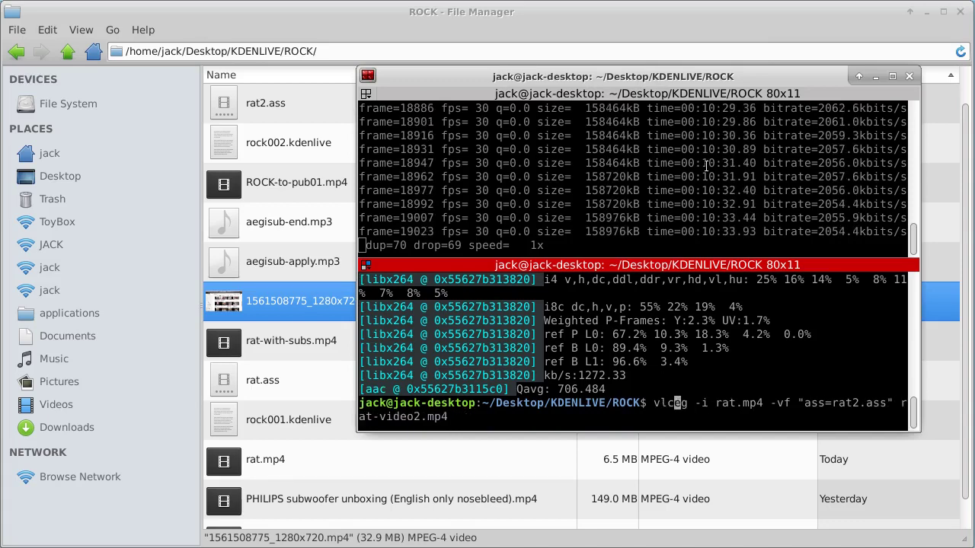
pyautogui.press('Delete')
pyautogui.press('Delete')
pyautogui.press('Delete')
pyautogui.press('Delete')
pyautogui.press('Delete')
pyautogui.press('Delete')
pyautogui.press('Delete')
pyautogui.press('Delete')
pyautogui.press('Delete')
pyautogui.press('Delete')
pyautogui.press('Delete')
pyautogui.press('Delete')
pyautogui.press('Delete')
pyautogui.press('Delete')
pyautogui.press('Delete')
pyautogui.press('Delete')
pyautogui.press('Delete')
pyautogui.press('Delete')
pyautogui.press('Delete')
pyautogui.press('Delete')
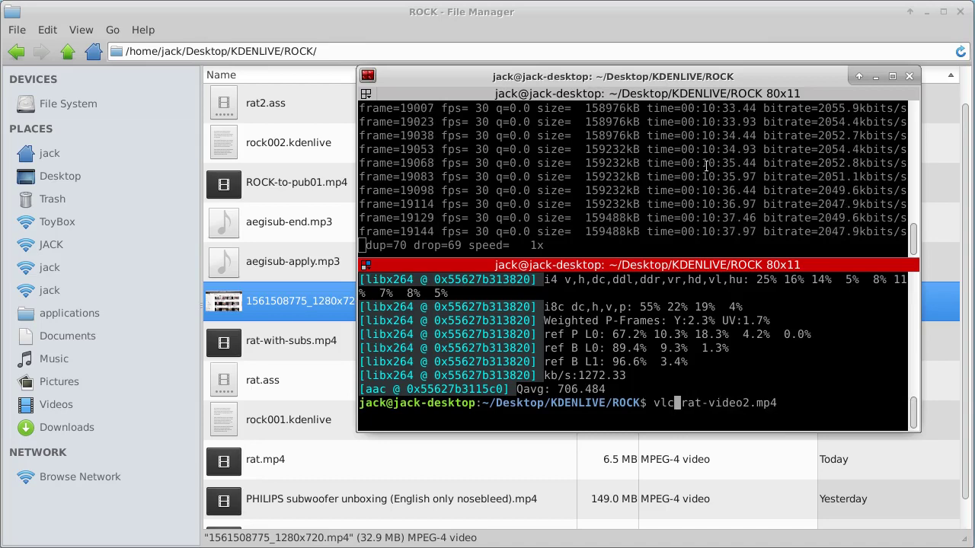
# Run vlc rat-video2.mp4 to play the video with its burned-in subtitles.
pyautogui.press('Return')
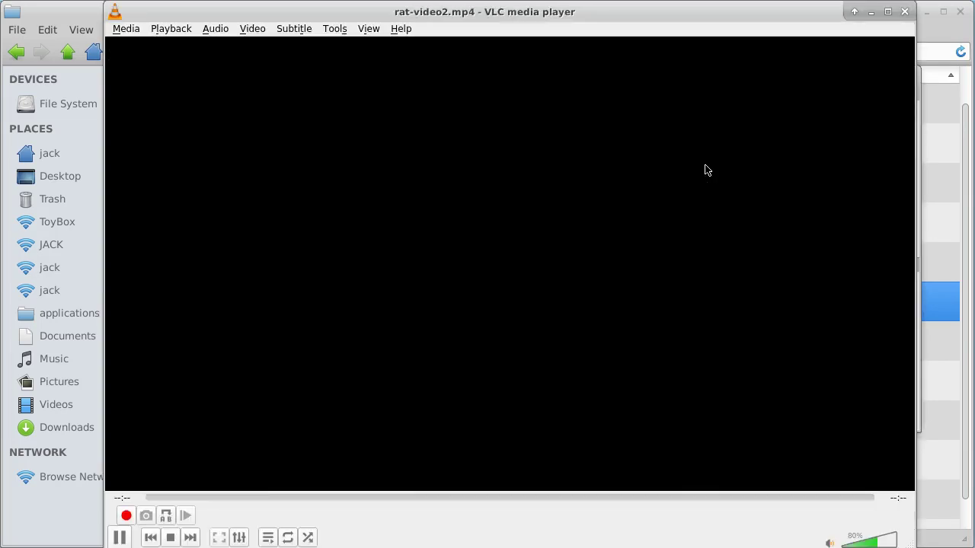